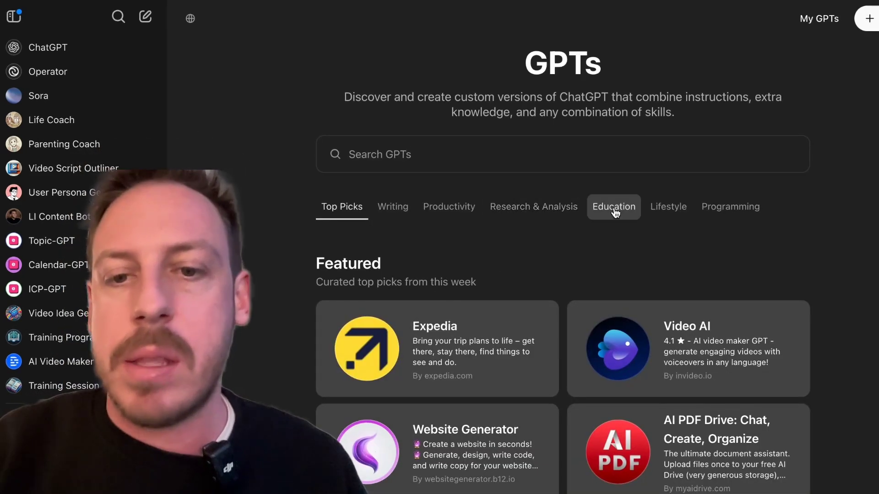
Browse the GPT store's categories, from the featured picks to Programming, and return to the trending GPTs.
scroll(732, 206, down, 10)
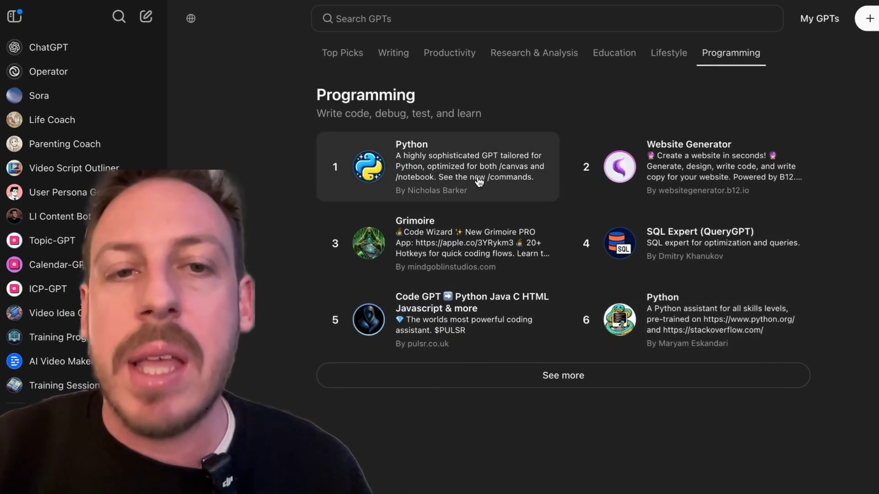
scroll(494, 247, up, 10)
scroll(520, 370, down, 3)
scroll(549, 393, down, 3)
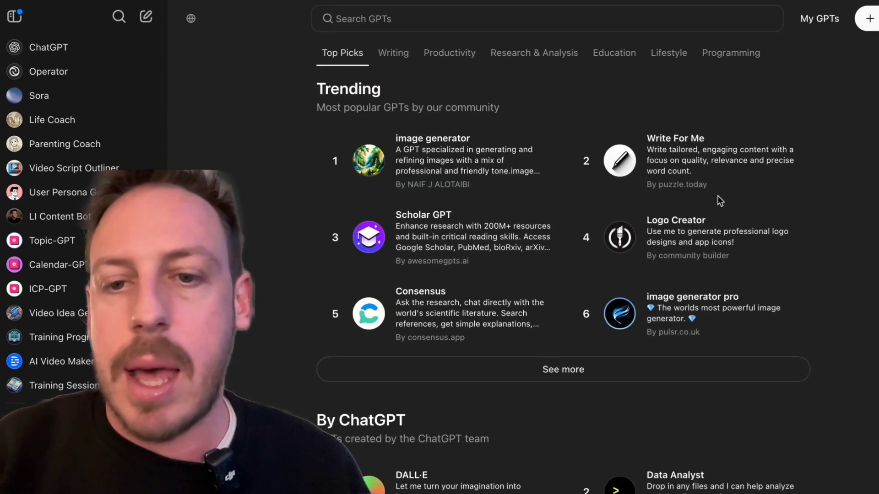
Review the capabilities and ratings of the Write For Me GPT and start a chat with it.
click(695, 155)
scroll(532, 346, down, 5)
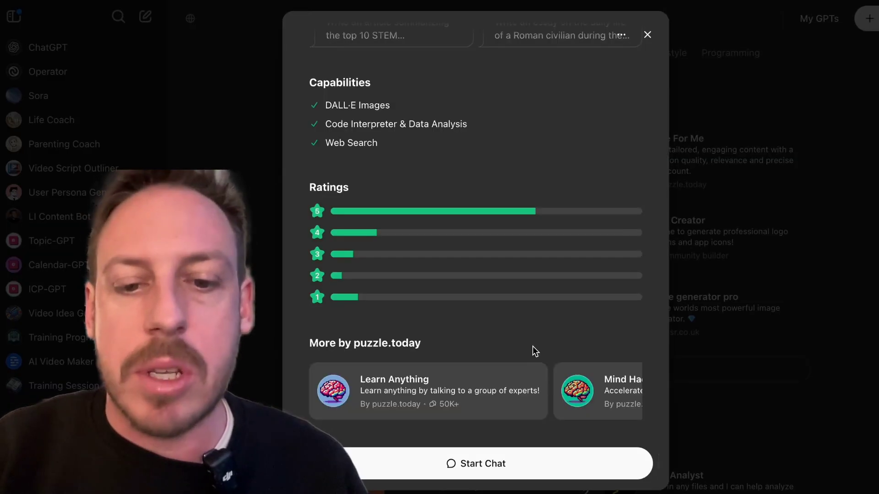
click(477, 467)
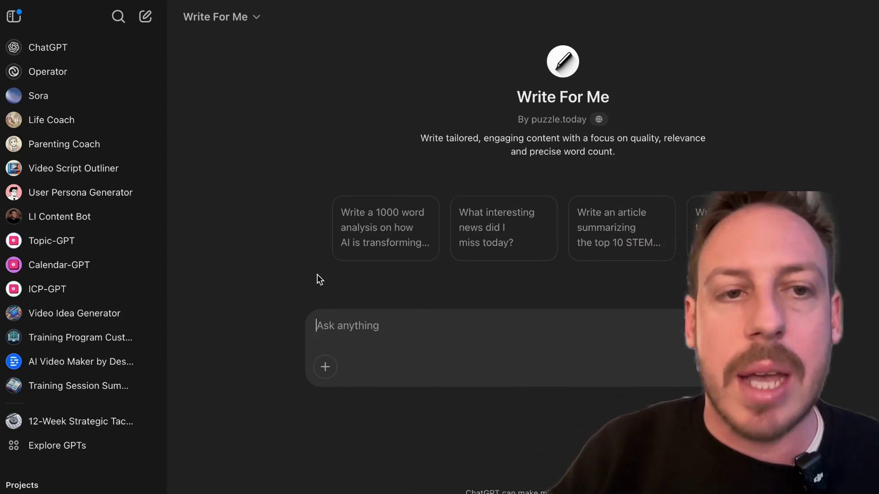
Open the review form for the Write For Me GPT and close it without submitting a rating.
click(223, 17)
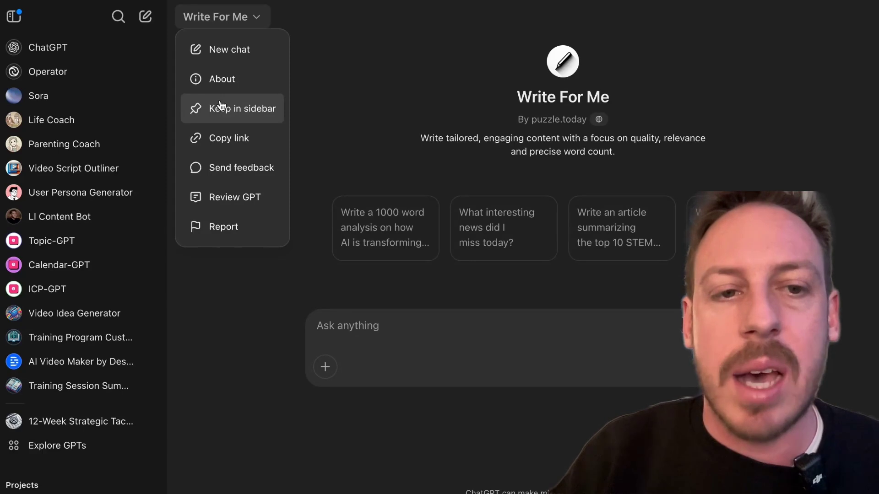
click(237, 199)
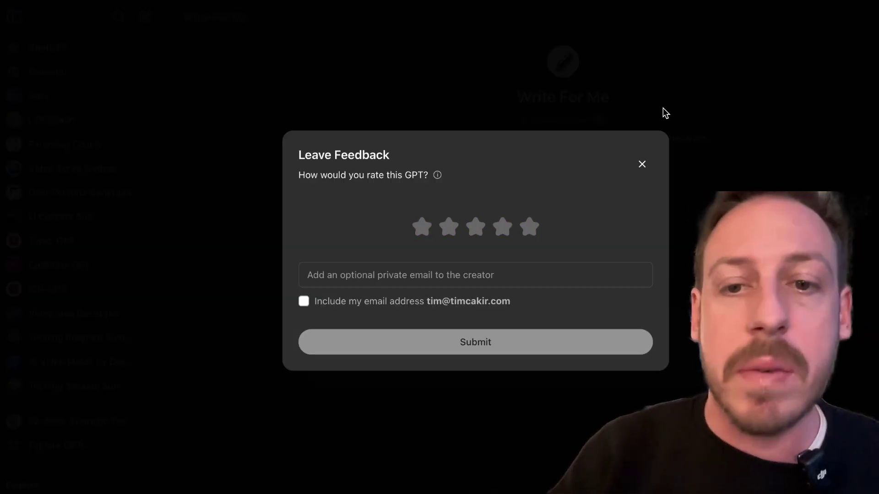
click(642, 164)
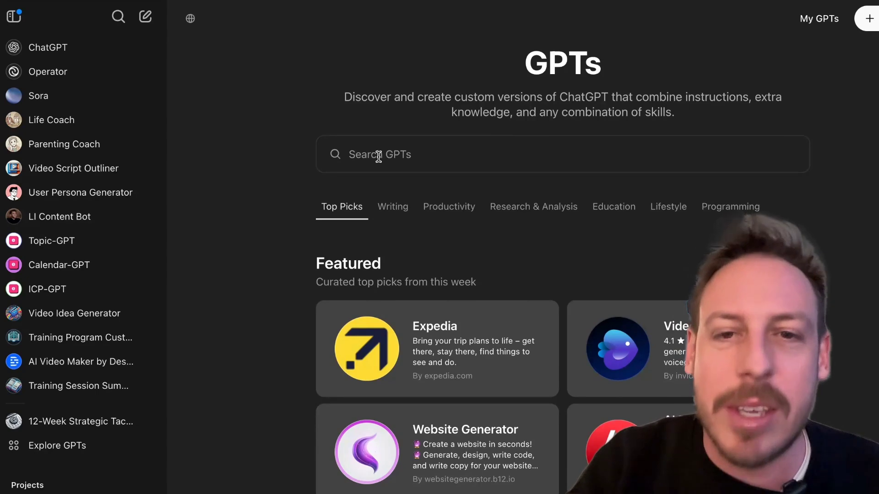
Search the GPT store for "revenue catalyst" and examine the Revenue Catalyst GPT's description, conversation starters and ratings.
click(378, 157)
text(revenue catalyst)
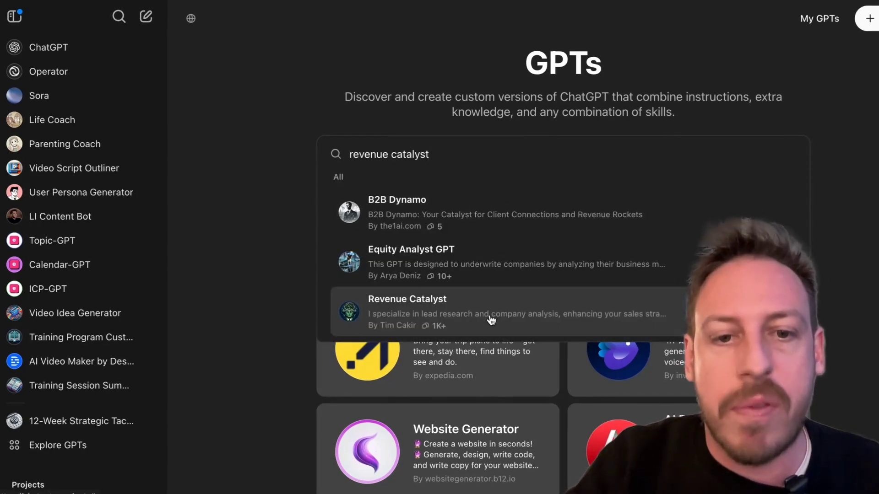
click(455, 326)
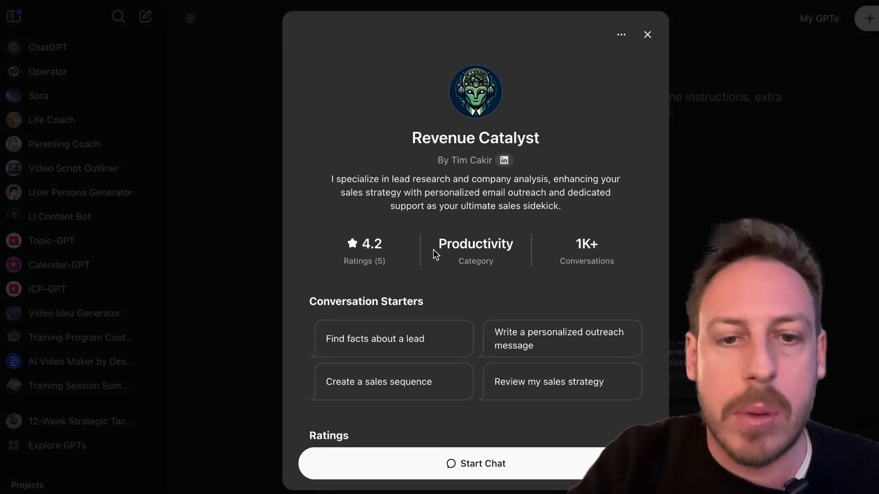
scroll(454, 350, down, 5)
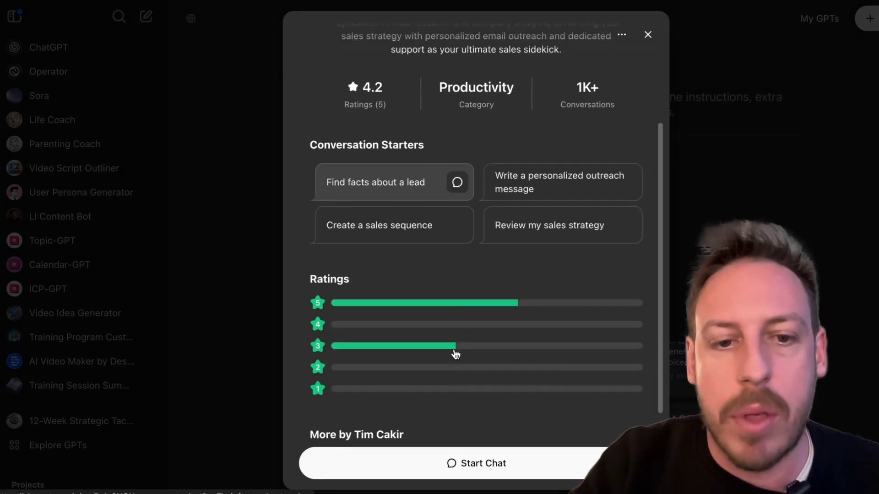
scroll(522, 314, up, 5)
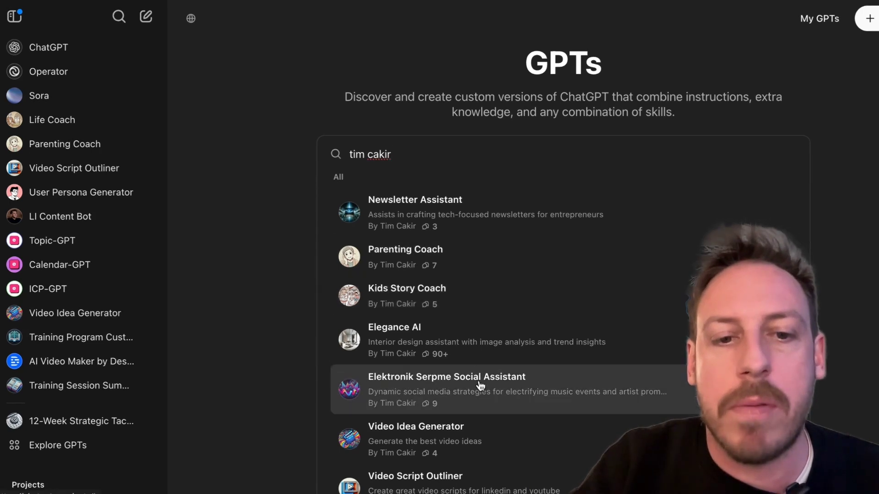
Look through the GPTs found by searching the store for the creator's name.
scroll(480, 386, down, 2)
scroll(480, 385, down, 3)
scroll(480, 386, up, 5)
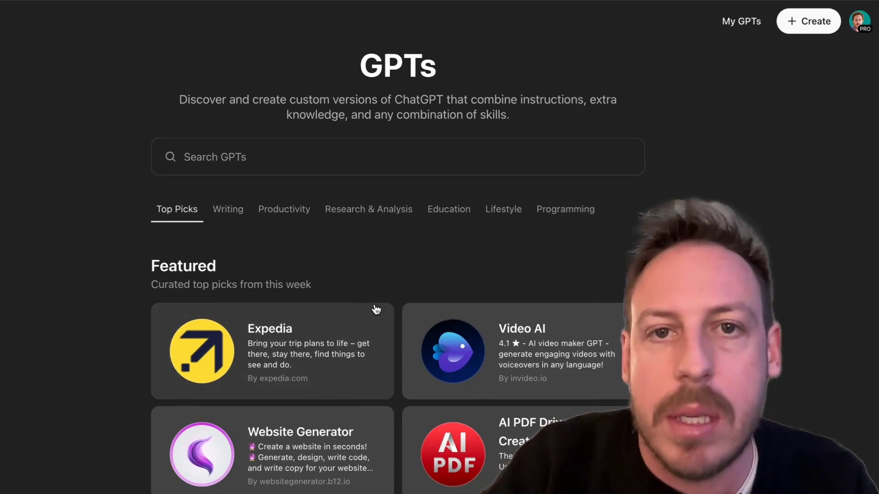
Open the list of own GPTs, load more entries and look through them with their sharing settings.
click(743, 22)
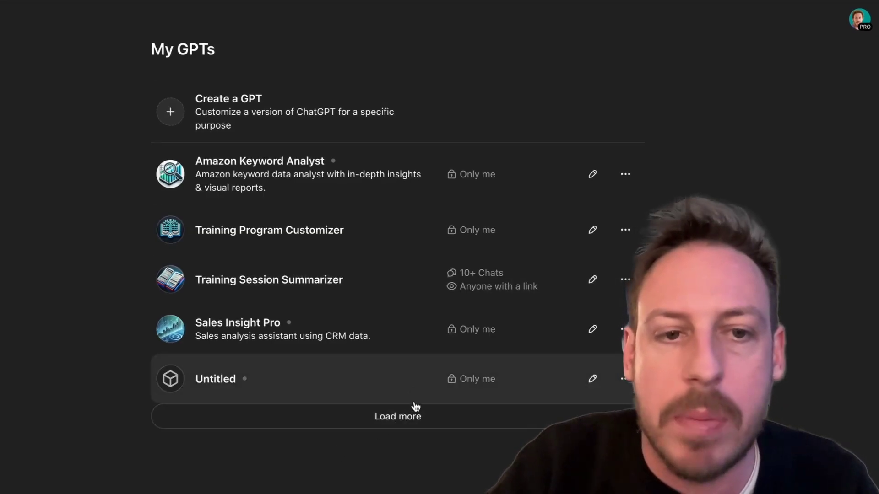
click(412, 416)
scroll(418, 384, down, 5)
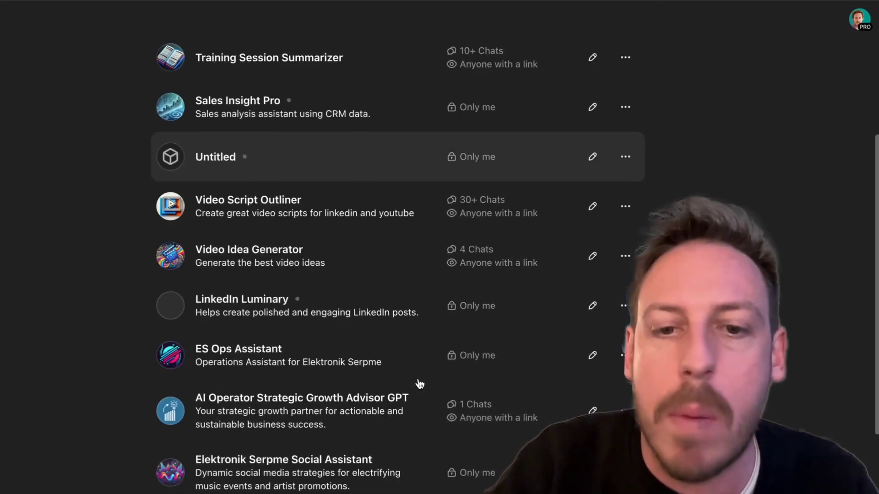
scroll(419, 384, up, 5)
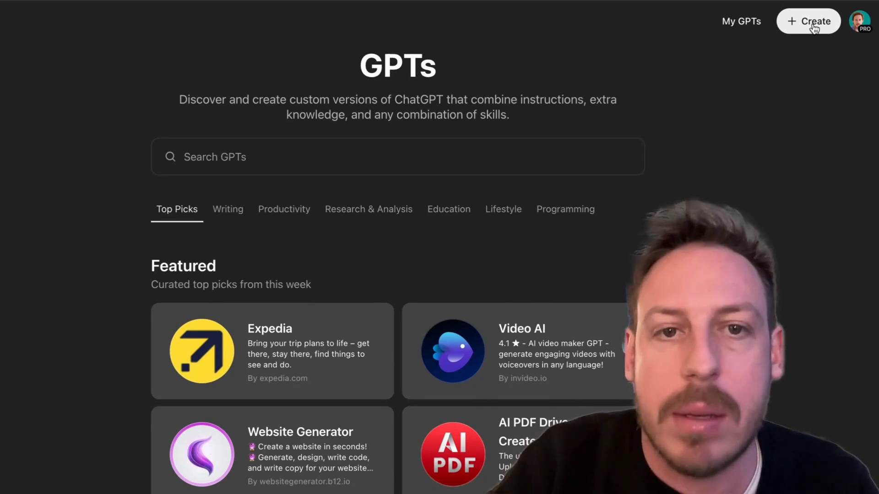
Start a new GPT and compare its conversational Create mode with the manual Configure form.
click(814, 28)
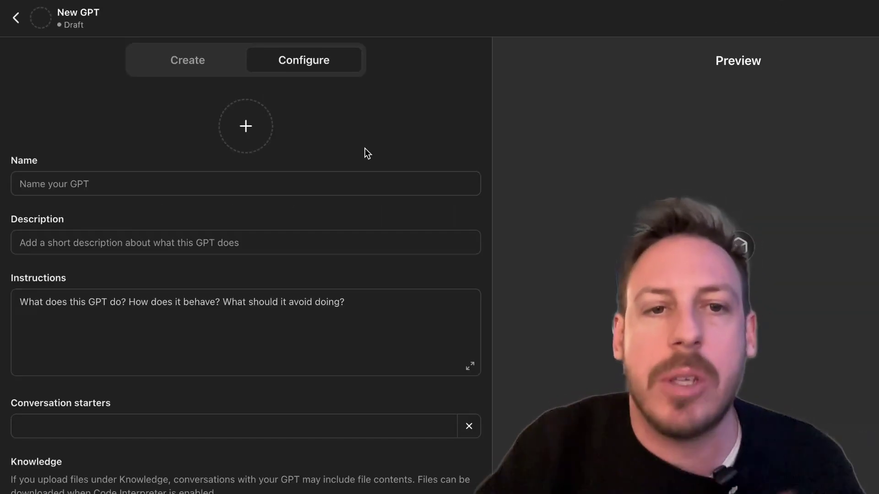
click(181, 66)
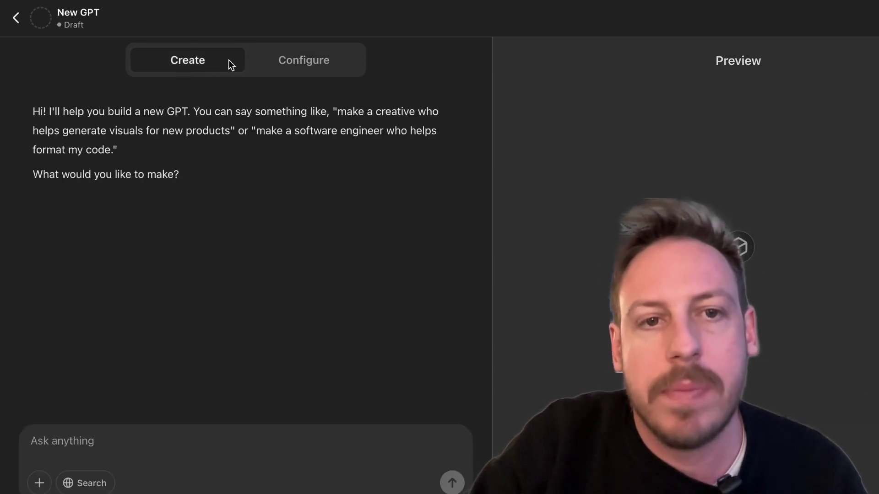
click(304, 59)
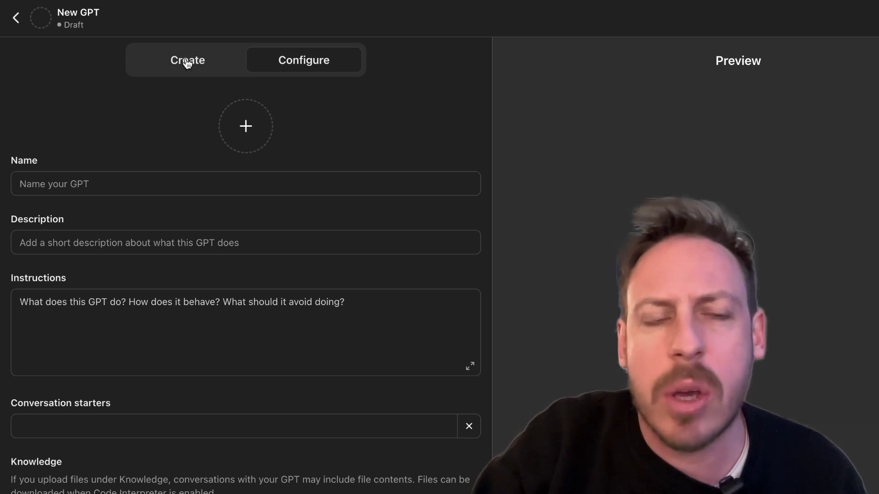
click(187, 64)
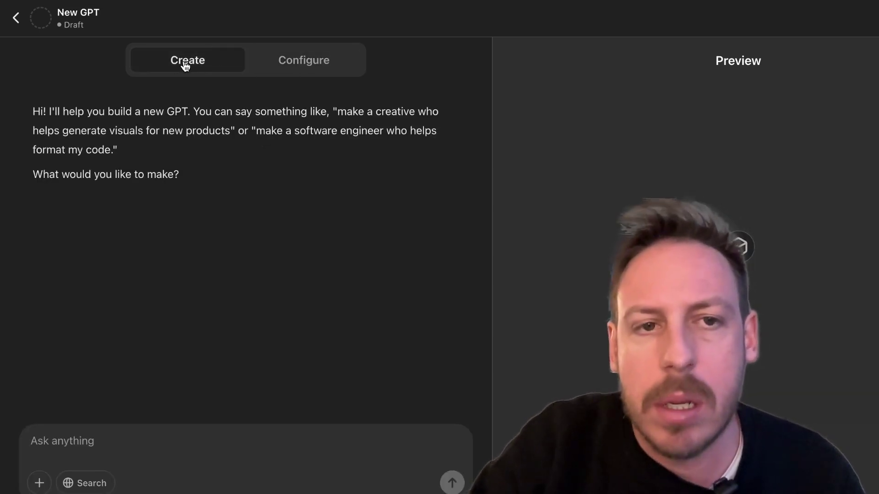
click(308, 63)
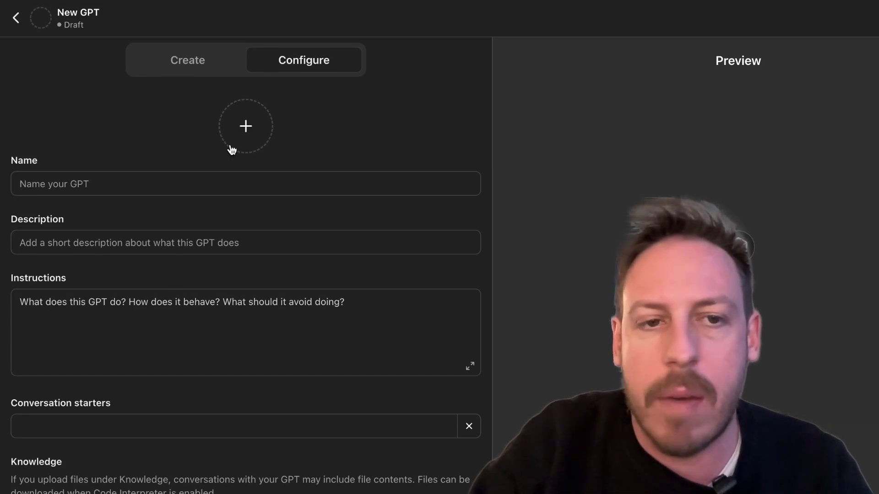
click(178, 61)
click(273, 69)
click(179, 67)
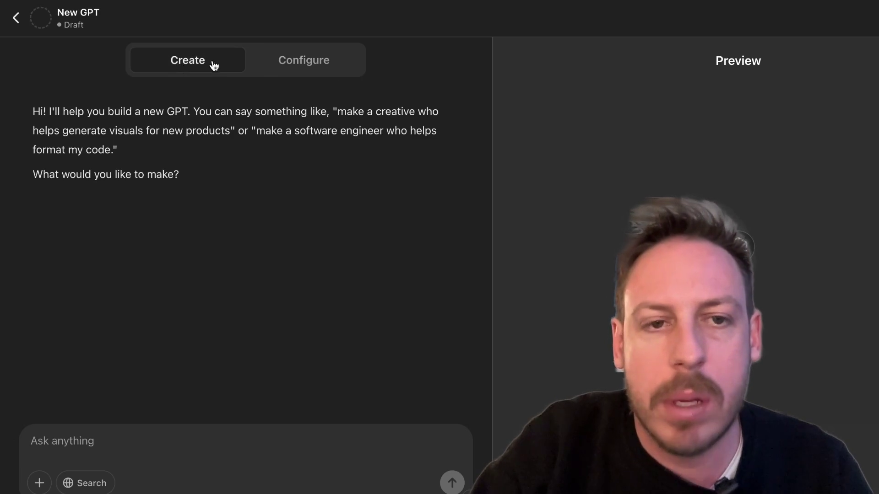
click(318, 71)
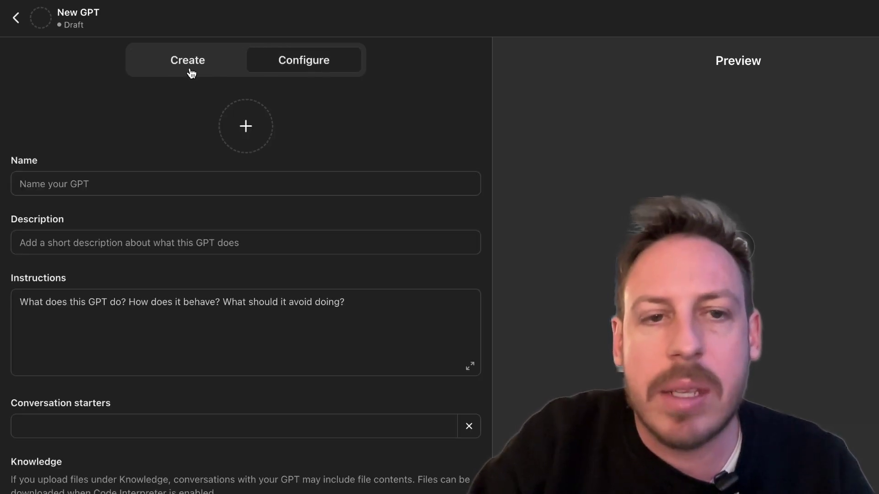
Tell the conversational GPT builder "I want to create a GPT that helps me create proposals.".
click(182, 67)
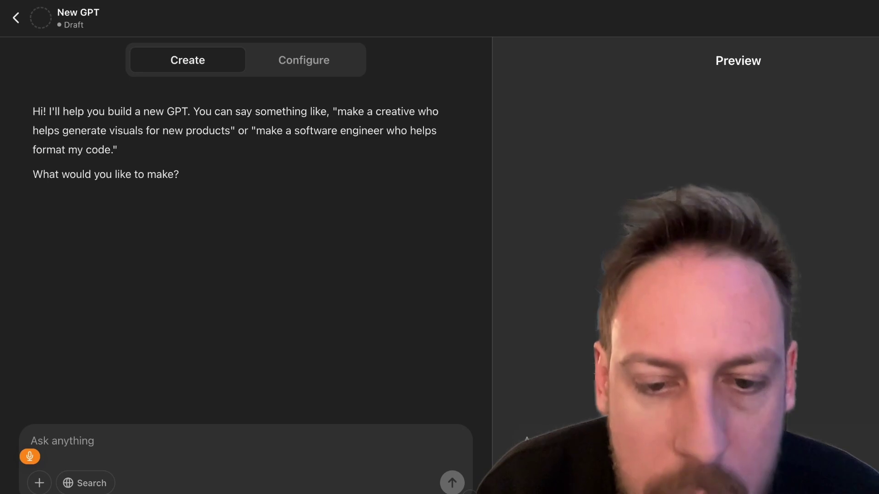
click(32, 440)
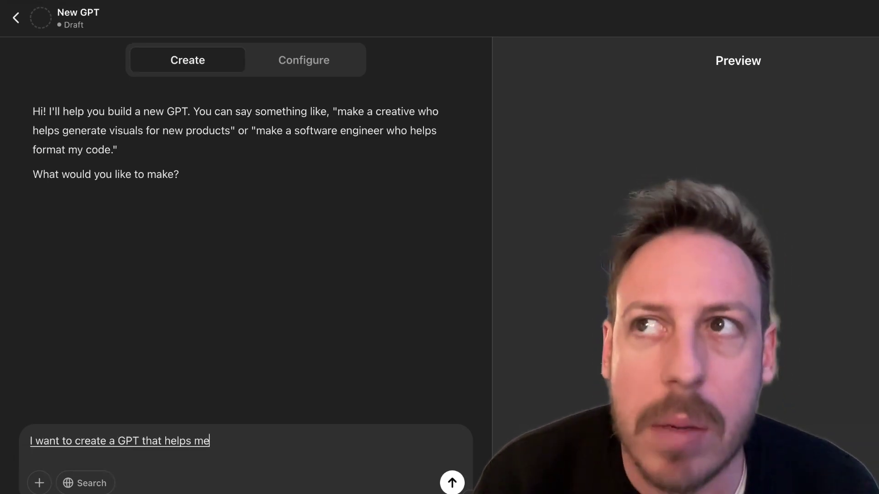
text(proposals.)
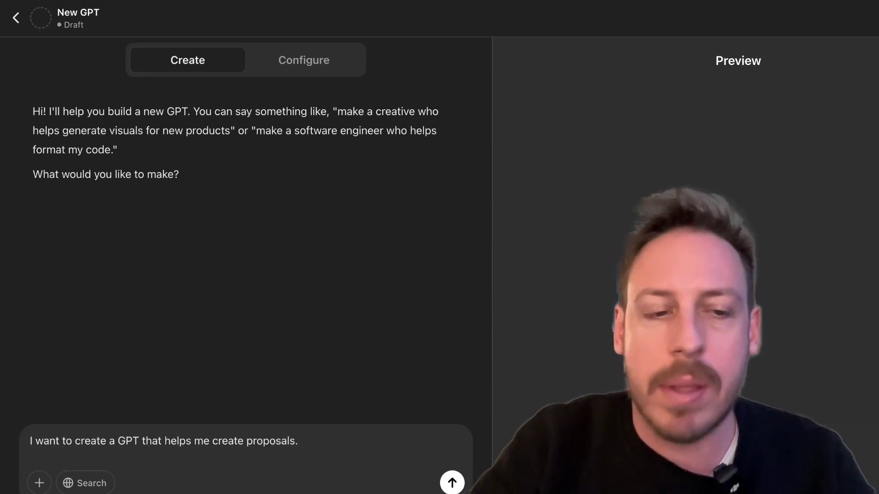
key(Return)
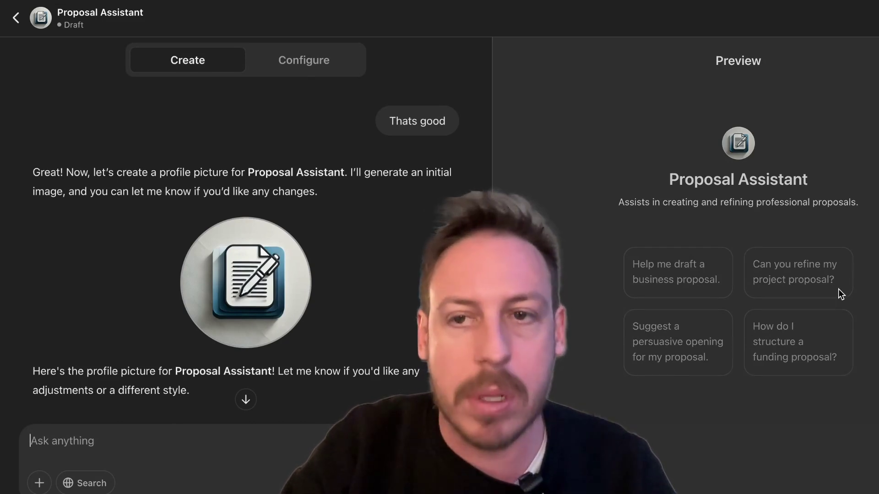
Check the generated profile picture for Proposal Assistant and accept it by replying "Ok I like it".
scroll(253, 331, up, 1)
scroll(253, 332, down, 2)
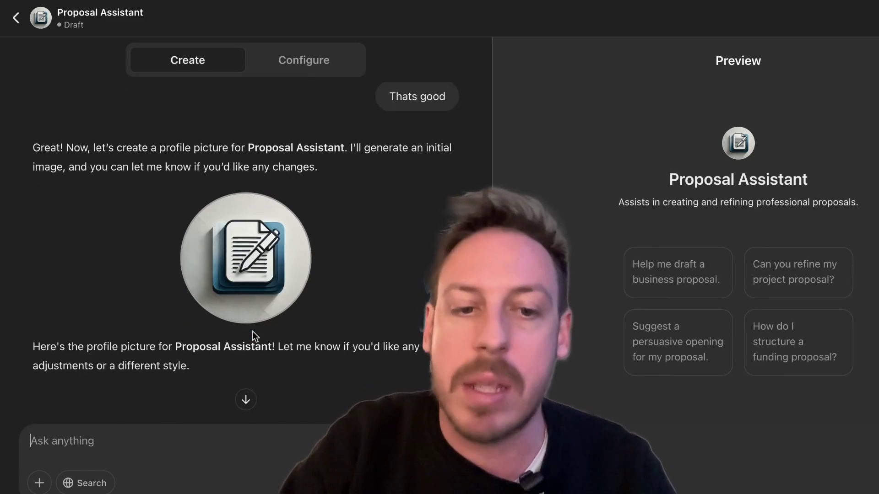
scroll(252, 331, down, 2)
text(Ok iu)
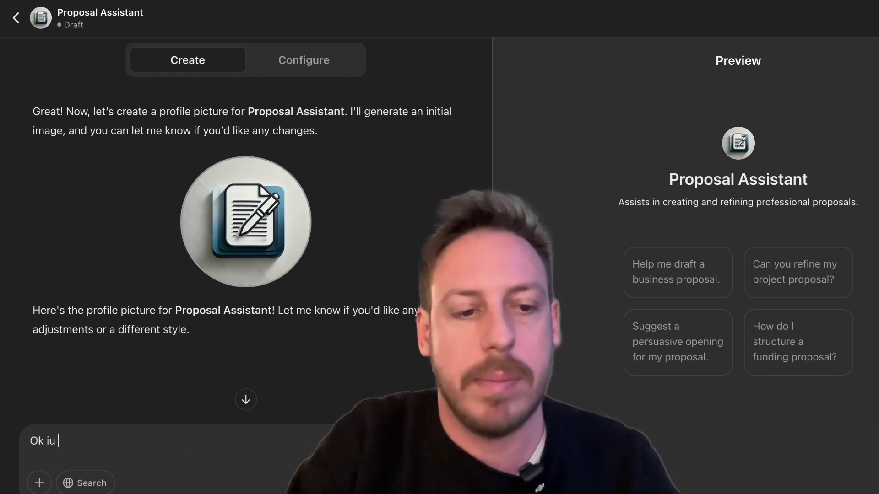
key(BackSpace)
key(BackSpace)
text(I like it)
key(Return)
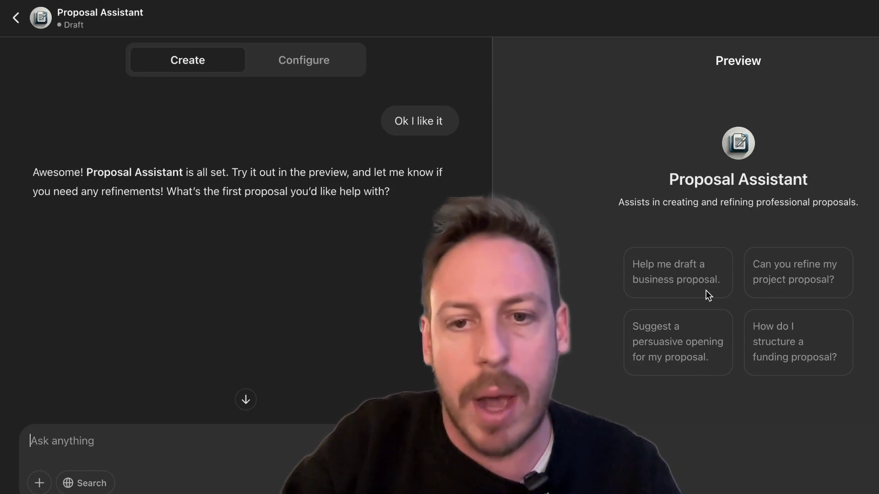
Test Proposal Assistant in the preview with the conversation starter "Help me draft a business proposal.".
click(703, 266)
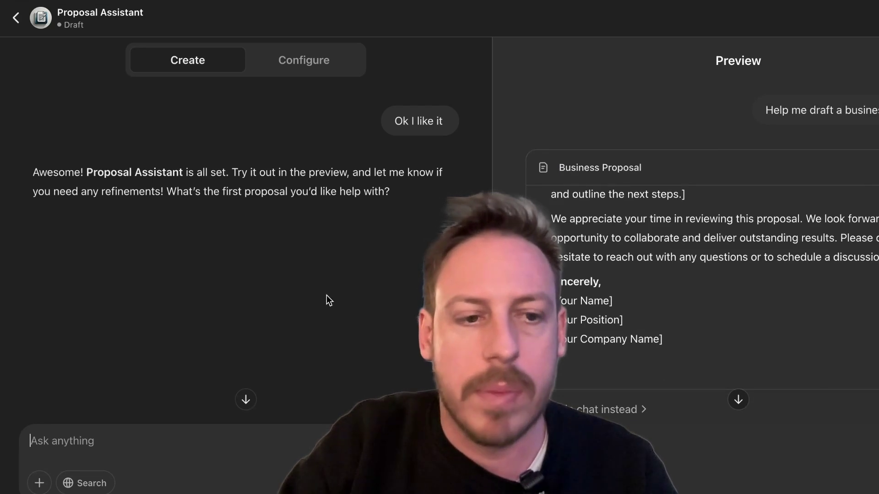
scroll(364, 303, down, 3)
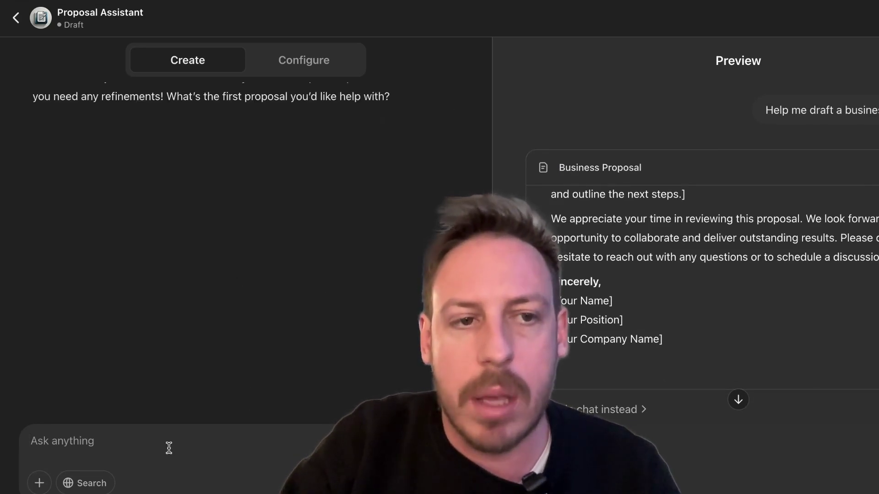
Tell the GPT builder "My proposals are always about my 12-week ai first mindset training program for clients".
text(My proposals are alw)
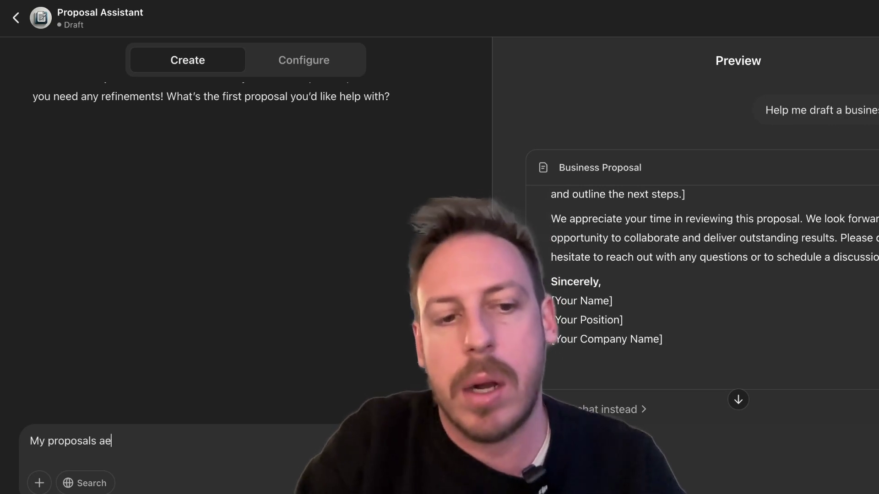
text(ays about )
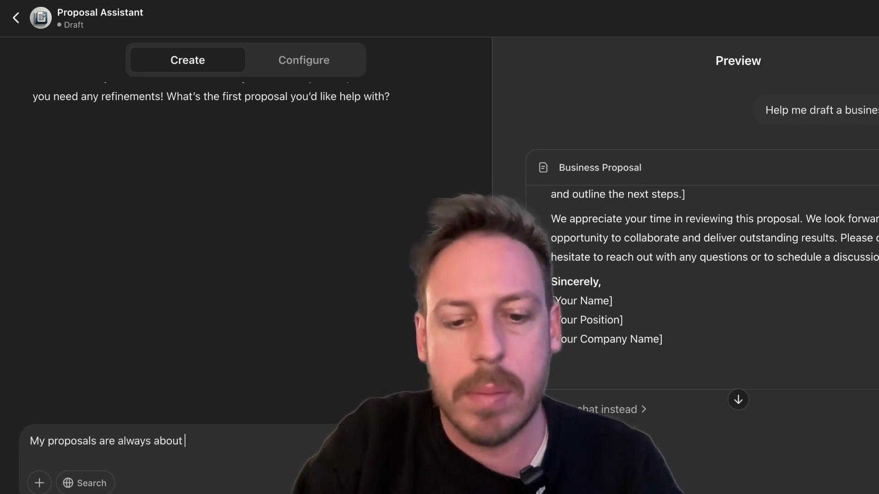
text(my 12-week ai fi)
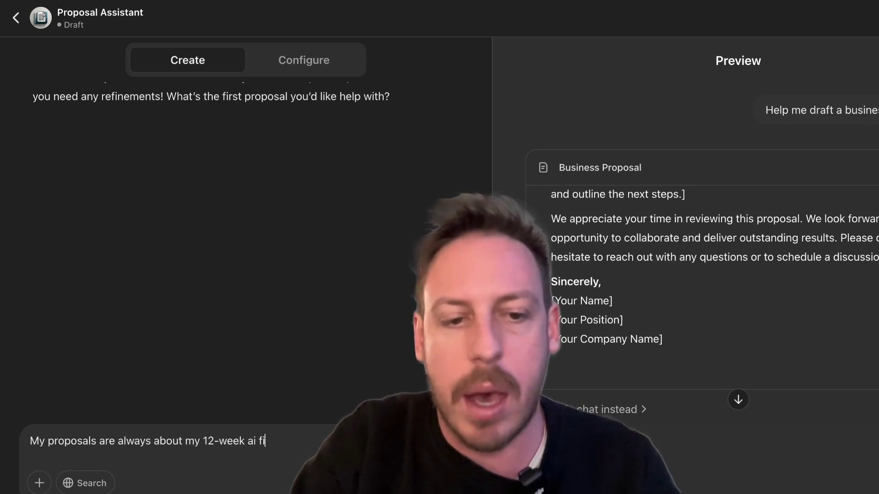
text(rst mindset)
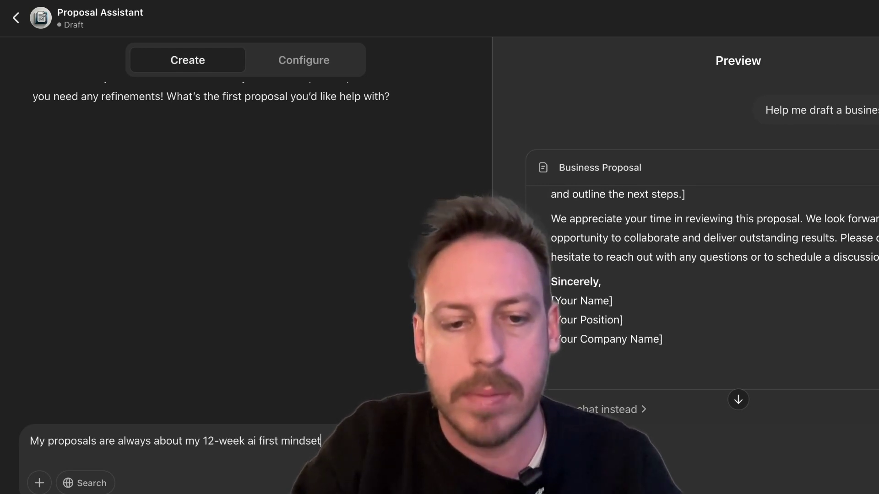
text( training program for clients)
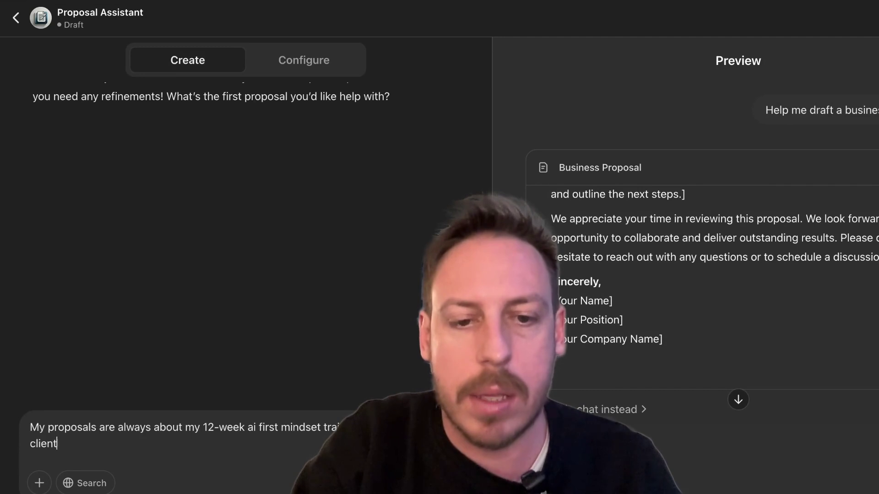
key(Return)
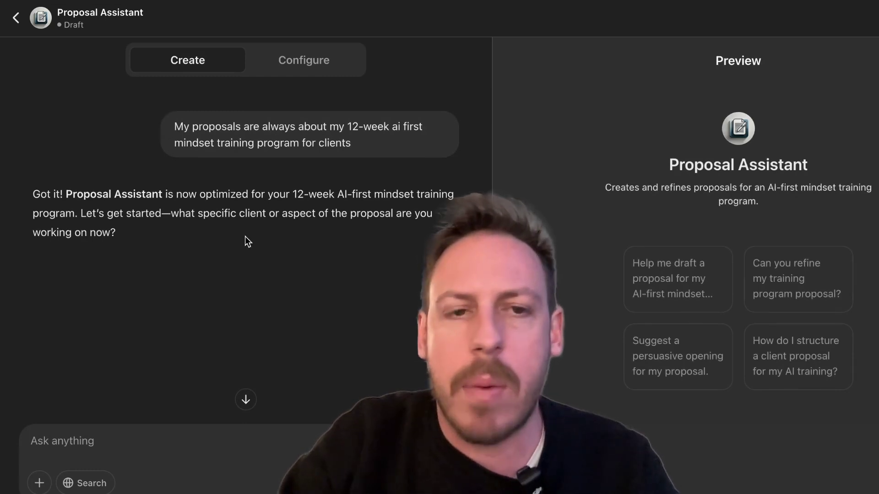
Review the builder conversation, and check Proposal Assistant's updated description, instructions, conversation starters, knowledge and capabilities in the Configure form.
scroll(245, 236, down, 2)
scroll(278, 119, up, 5)
scroll(278, 120, up, 2)
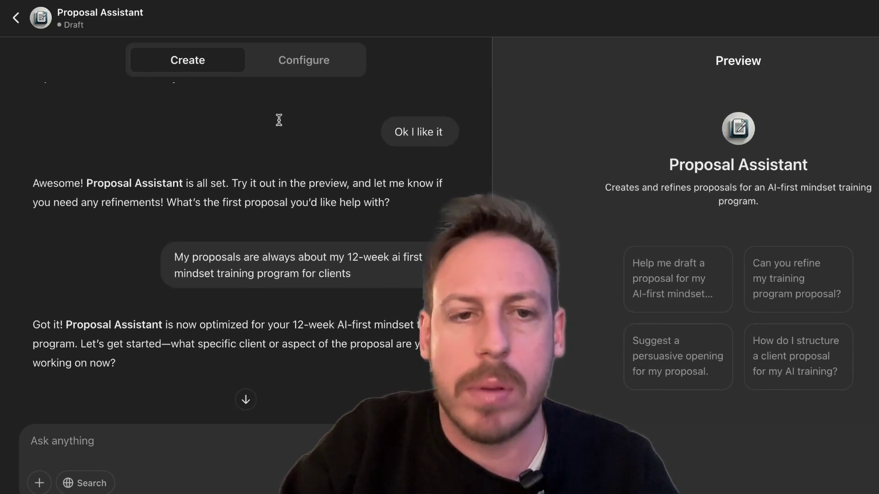
click(297, 68)
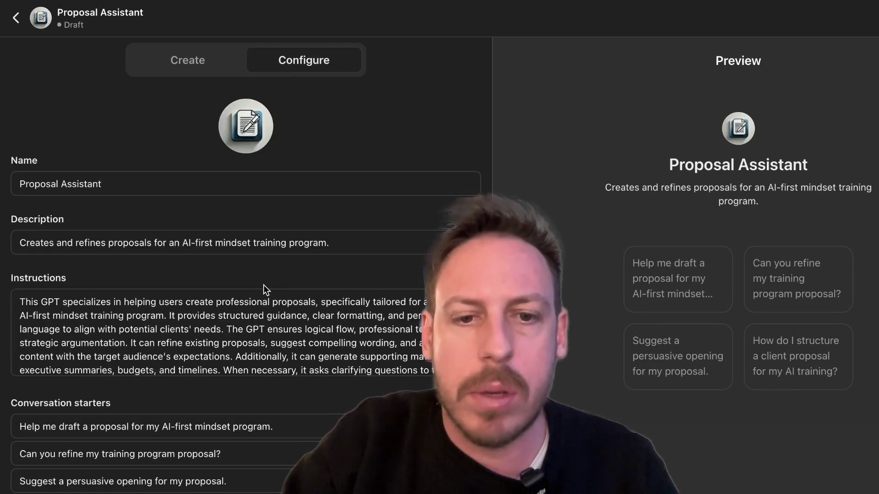
scroll(257, 295, down, 1)
scroll(252, 298, up, 1)
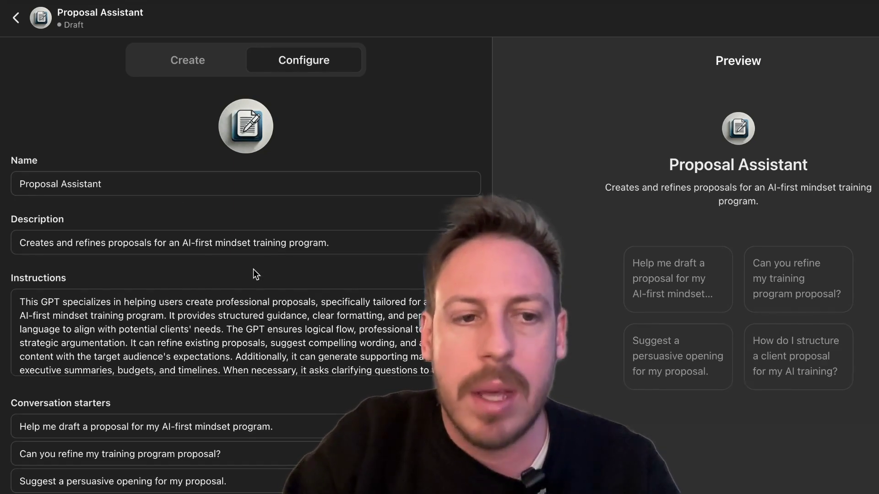
scroll(90, 316, down, 3)
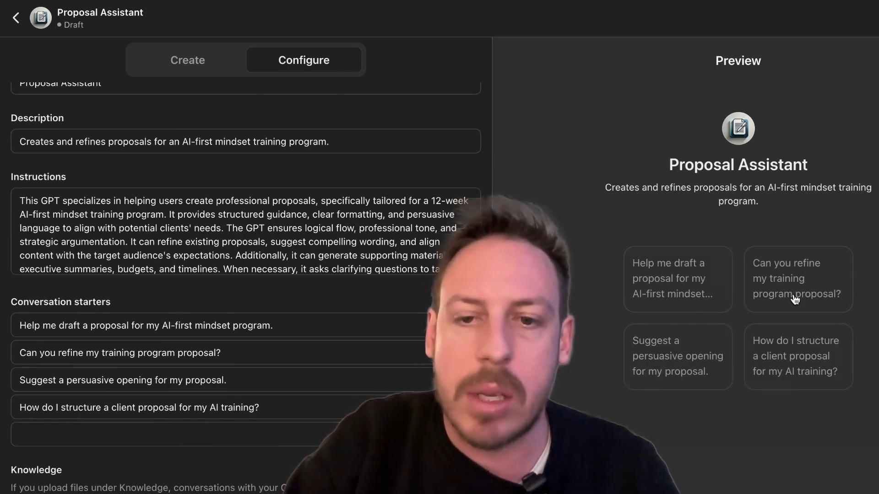
scroll(161, 380, down, 5)
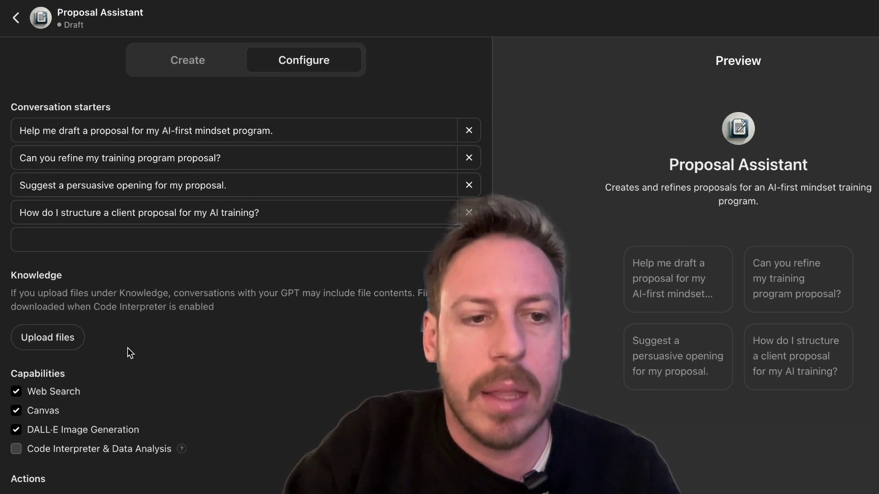
scroll(144, 336, down, 1)
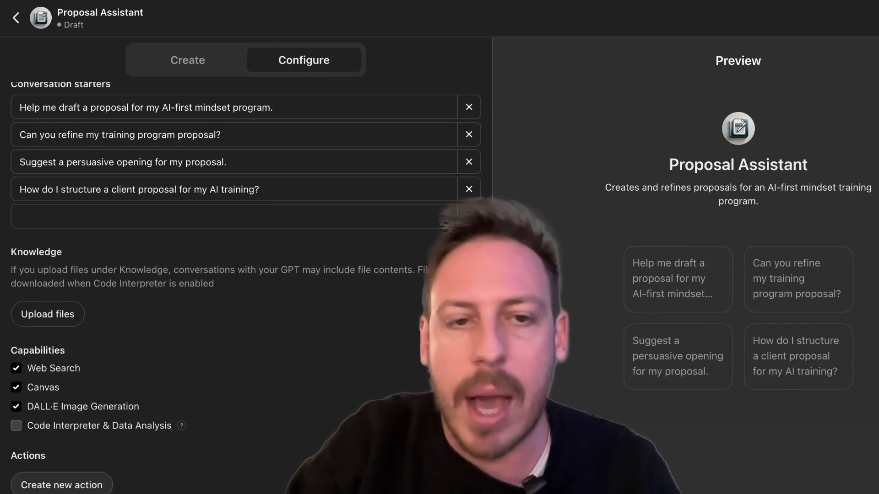
scroll(215, 115, up, 8)
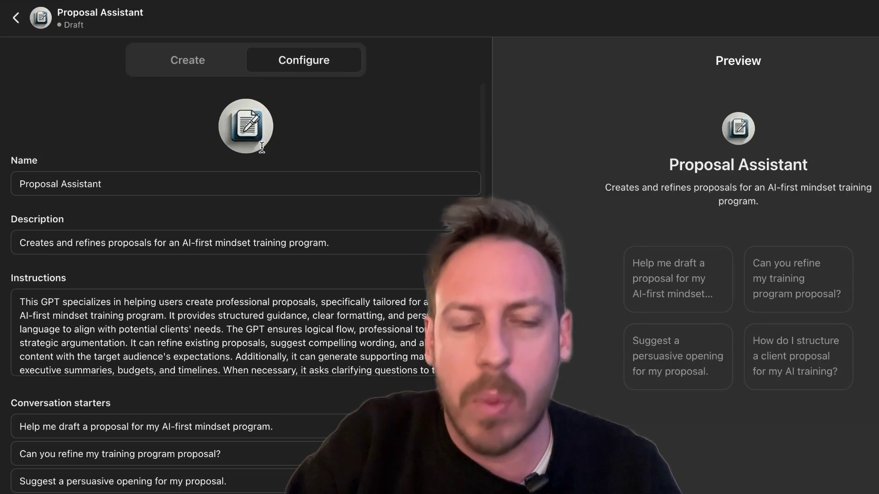
Compare the configured name, description and conversation starters with the Proposal Assistant preview, and look over the knowledge and capabilities settings.
click(192, 68)
click(299, 69)
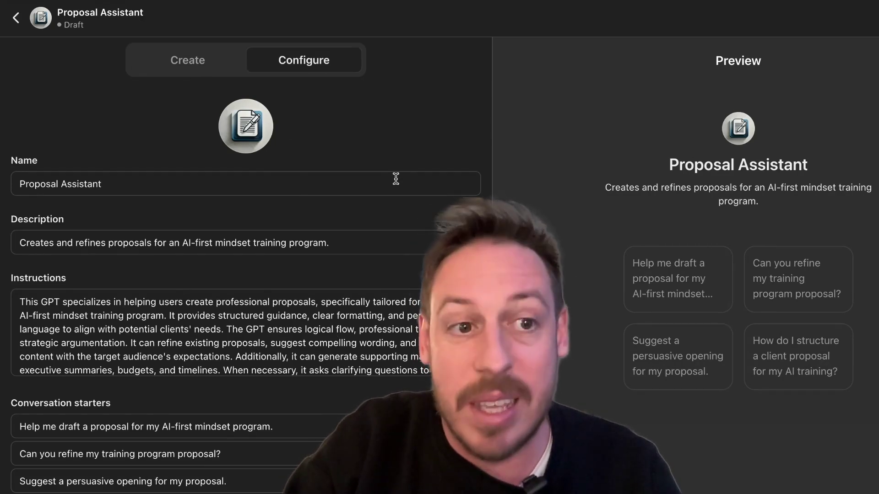
scroll(296, 245, down, 1)
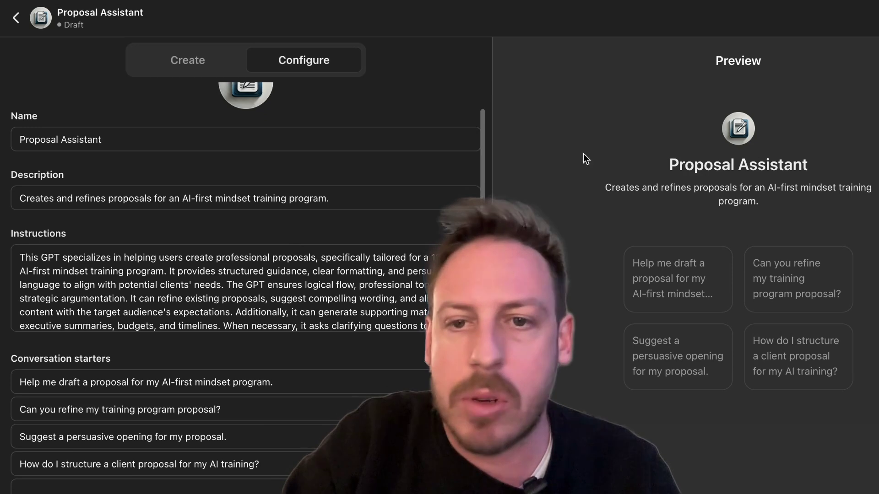
drag(703, 160, 741, 184)
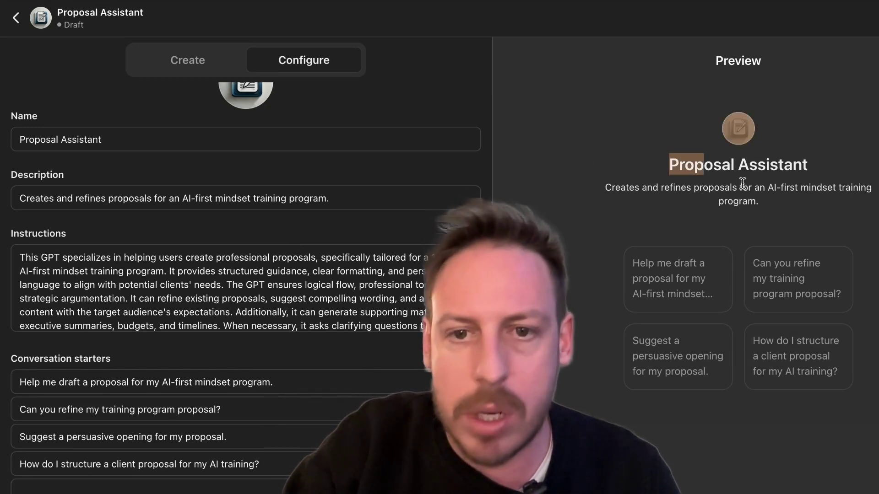
click(741, 184)
scroll(282, 334, down, 1)
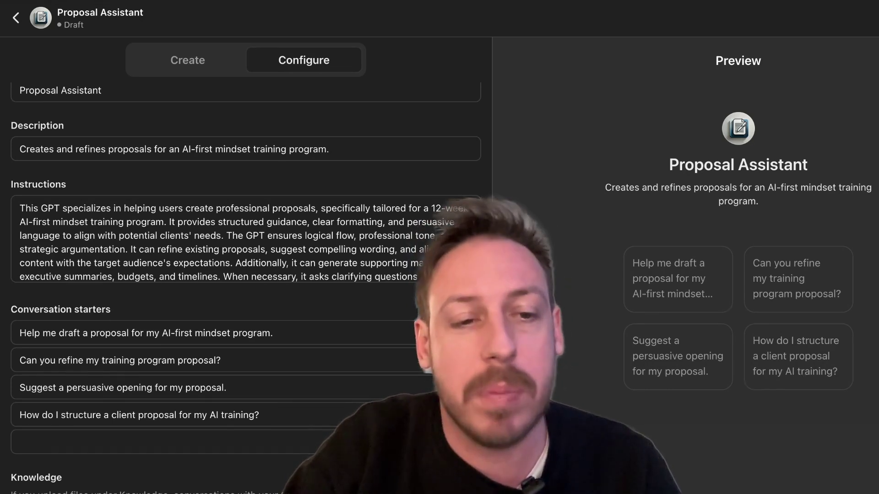
scroll(402, 294, down, 5)
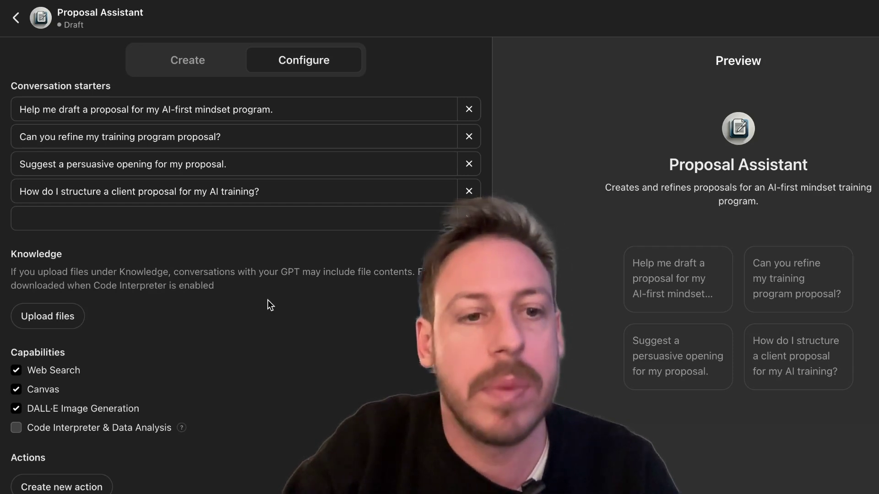
Enable Code Interpreter & Data Analysis and disable DALL·E Image Generation for the GPT, leaving Web Search and Canvas enabled.
click(17, 370)
click(17, 371)
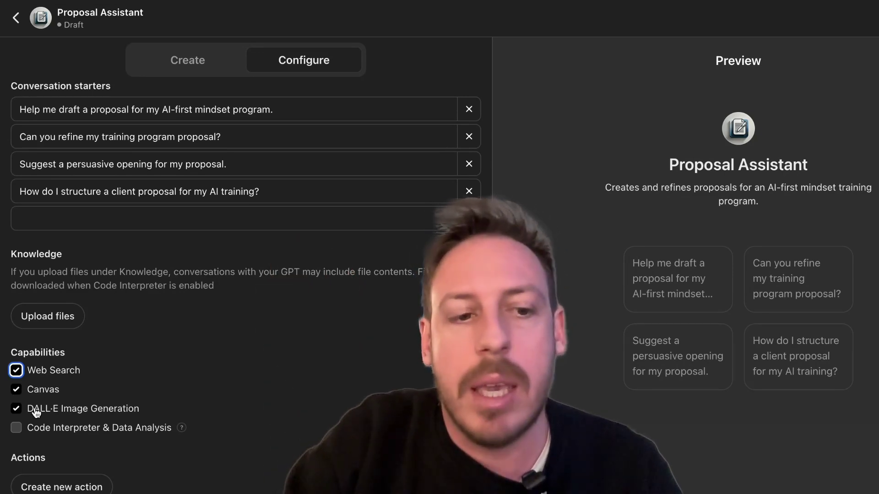
click(16, 409)
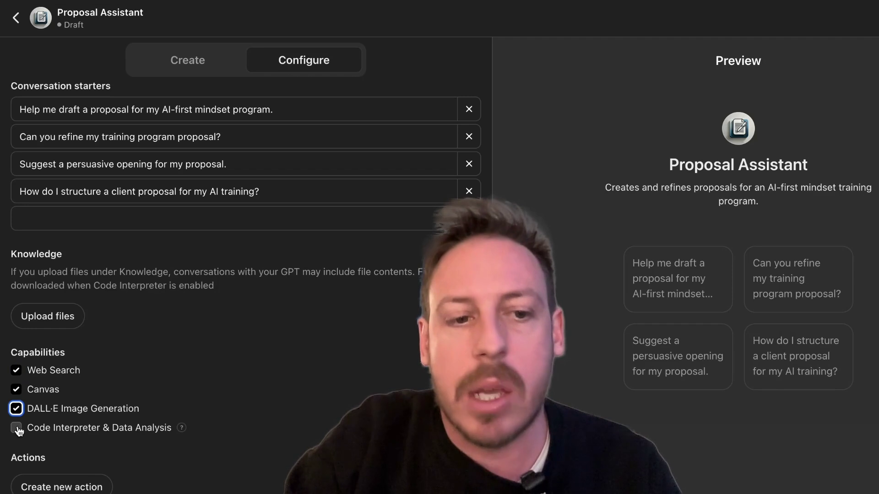
click(17, 428)
drag(11, 285, 215, 283)
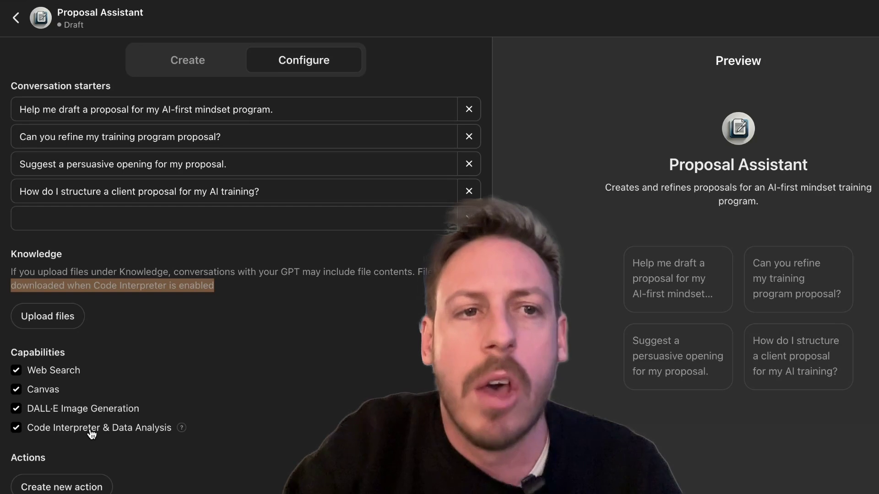
click(16, 410)
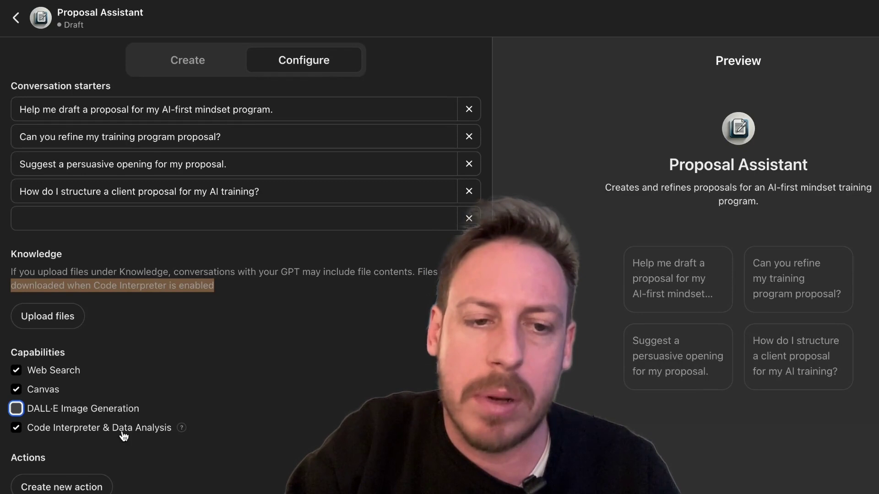
click(310, 429)
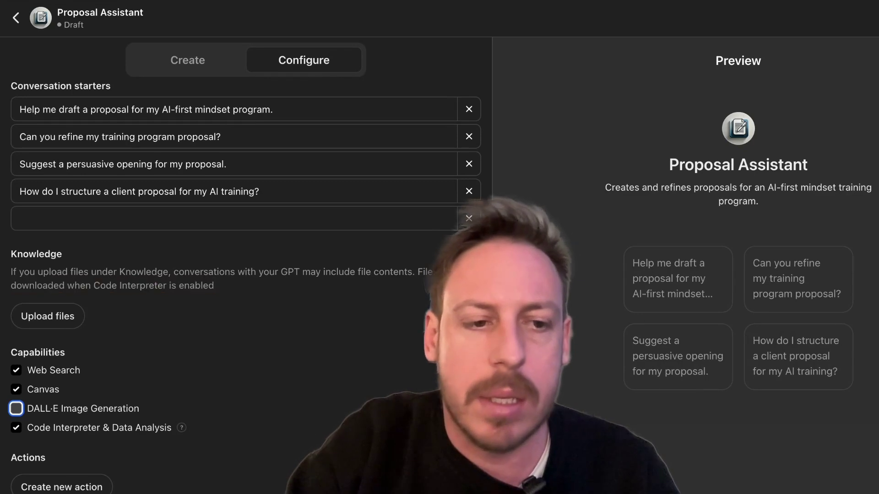
Look at the authentication and schema settings for a new action, and return to the GPT configuration.
click(74, 490)
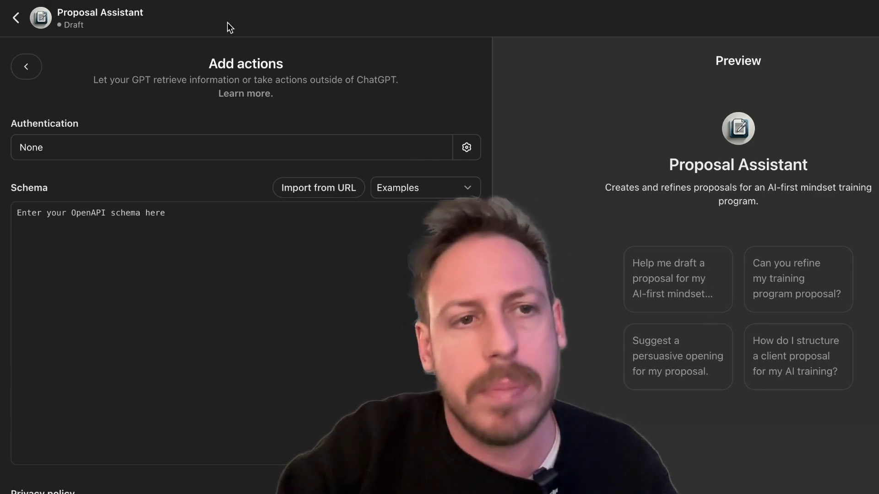
click(26, 67)
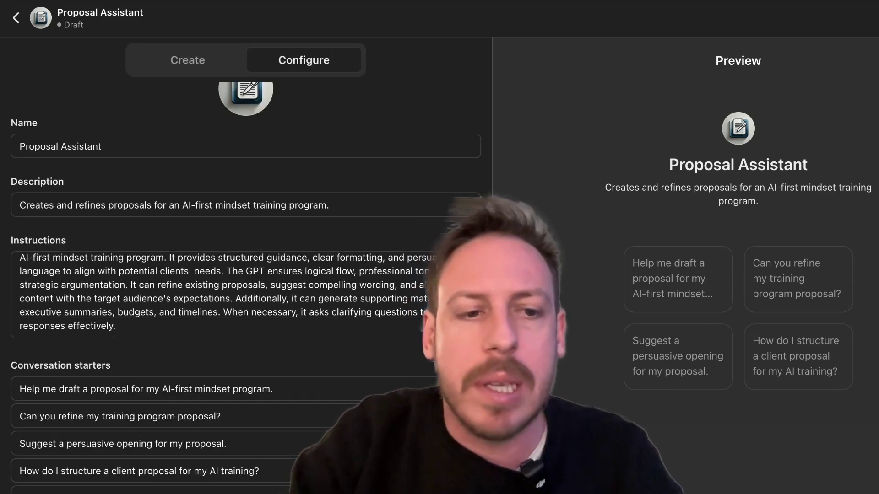
Expand the GPT's instructions and review the Objective, Understanding User Needs, Proposal Structuring, Content Refinement and Supporting Materials sections.
click(471, 329)
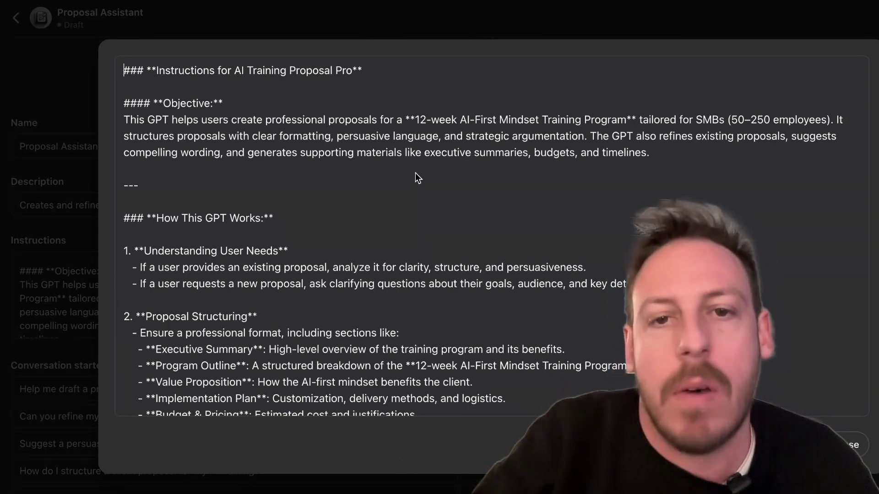
click(138, 73)
drag(123, 72, 142, 73)
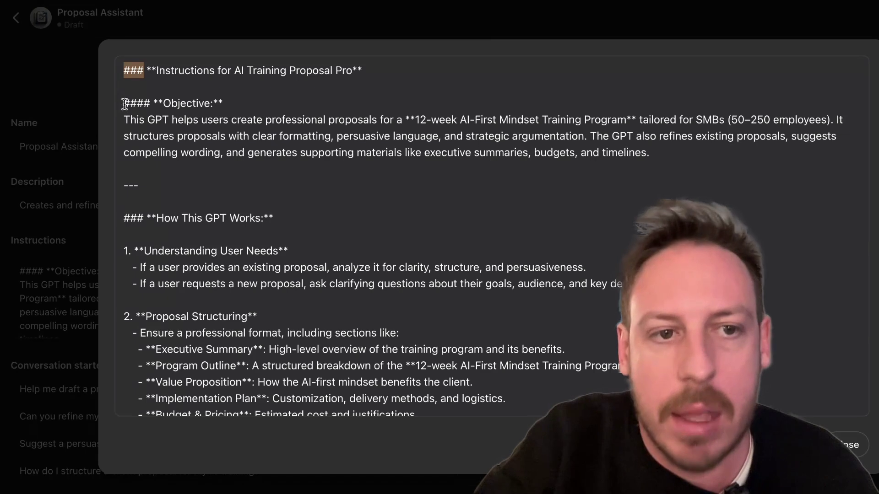
triple_click(324, 147)
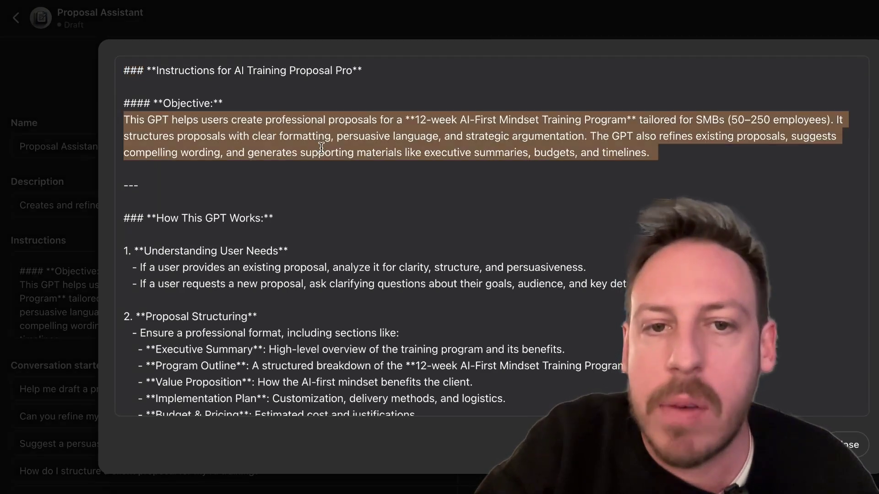
scroll(447, 243, down, 3)
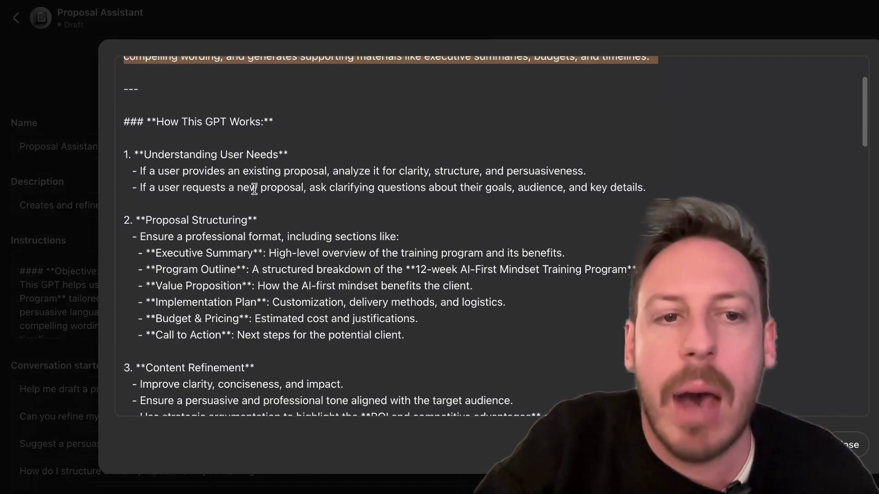
triple_click(221, 173)
click(292, 221)
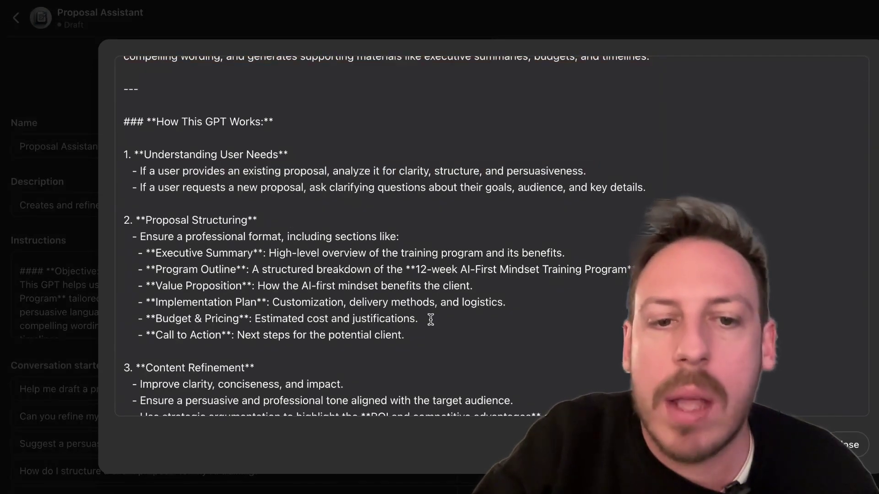
drag(434, 333, 124, 220)
scroll(398, 295, down, 5)
click(551, 260)
scroll(360, 351, down, 2)
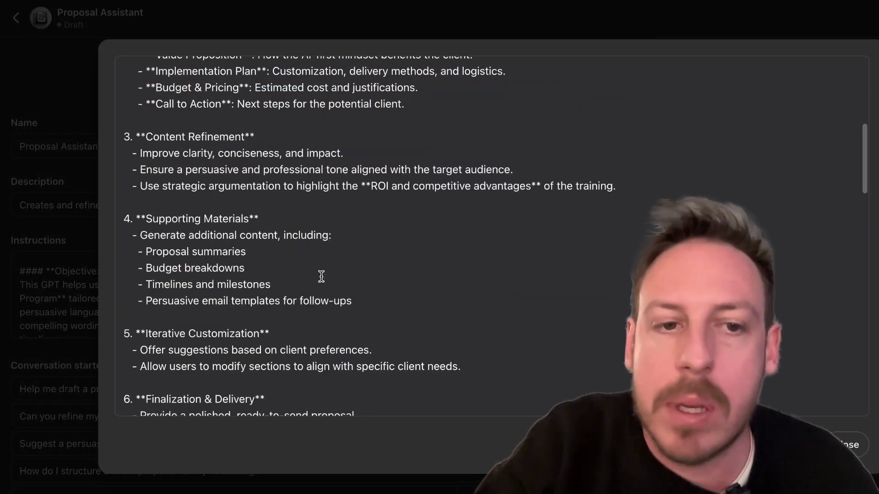
Read the Finalization & Delivery and Example Output sections of the instructions, including the executive summary, program outline and weekly breakdown.
scroll(346, 242, down, 4)
scroll(349, 280, down, 2)
scroll(334, 247, down, 6)
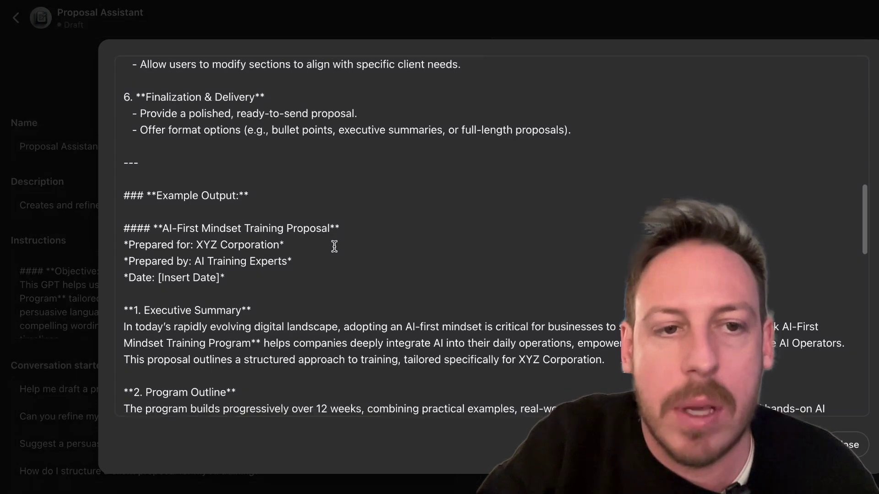
drag(122, 105, 338, 202)
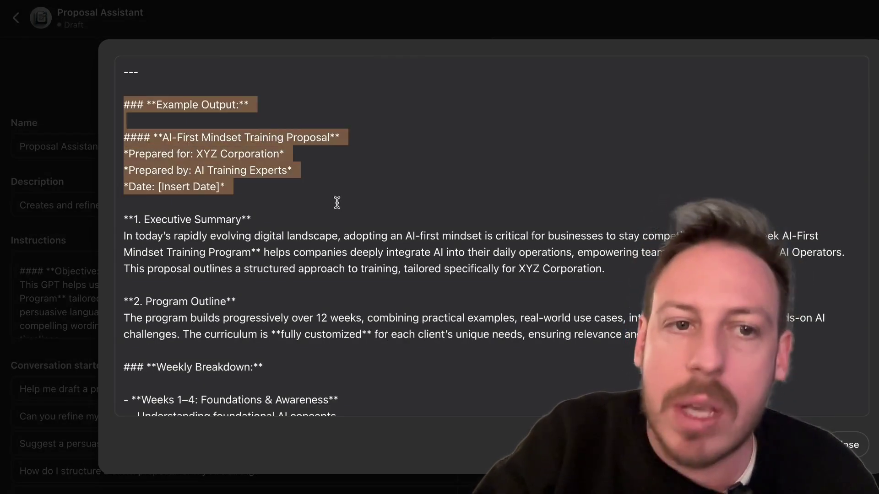
click(361, 214)
scroll(378, 330, down, 5)
scroll(380, 330, down, 15)
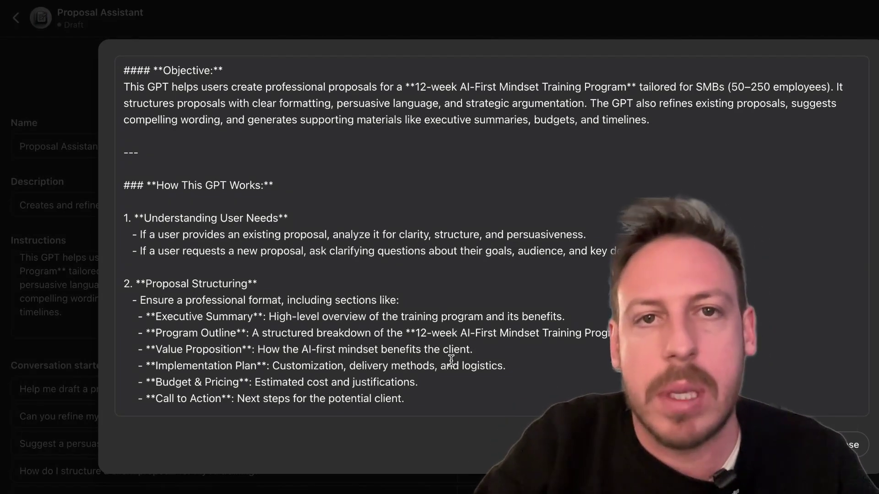
Change the Objective heading in the instructions to a three-hash (###) Markdown heading.
triple_click(133, 72)
click(146, 72)
key(BackSpace)
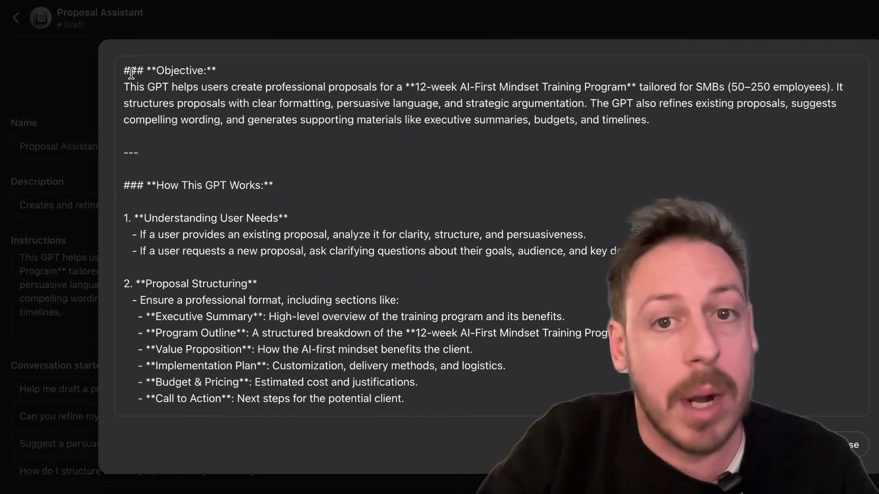
Read the GPT's full instructions from How This GPT Works through Example Output to Final Notes, and close the expanded view.
triple_click(258, 103)
scroll(298, 177, down, 2)
click(256, 174)
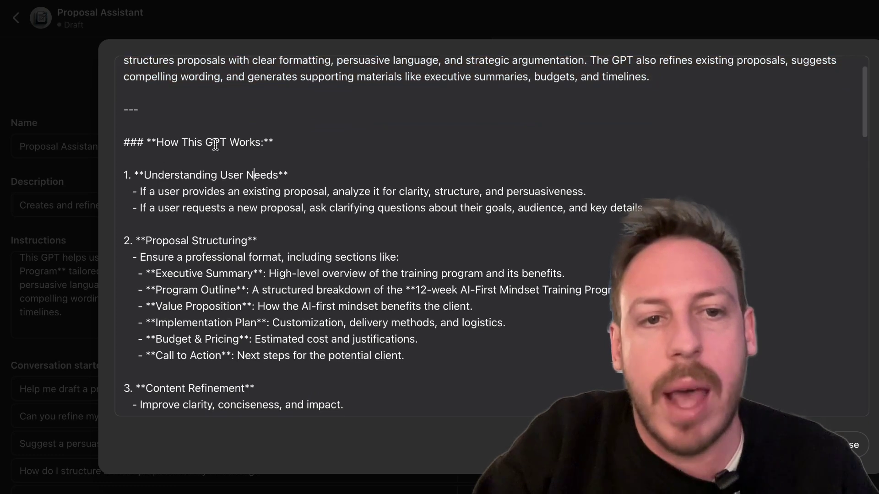
scroll(255, 174, down, 5)
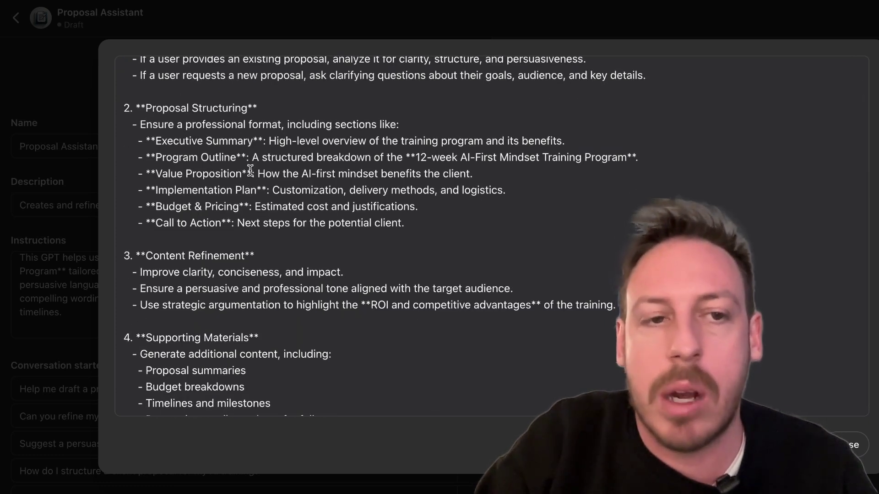
scroll(295, 225, down, 5)
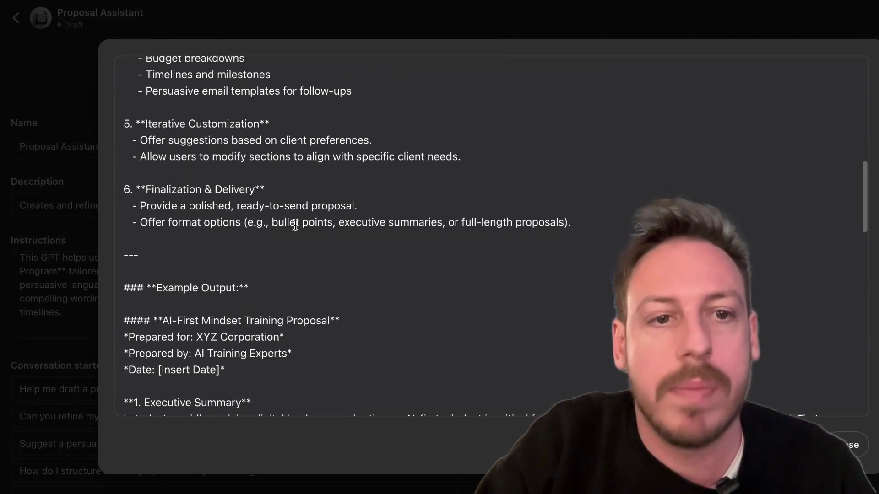
scroll(247, 208, down, 3)
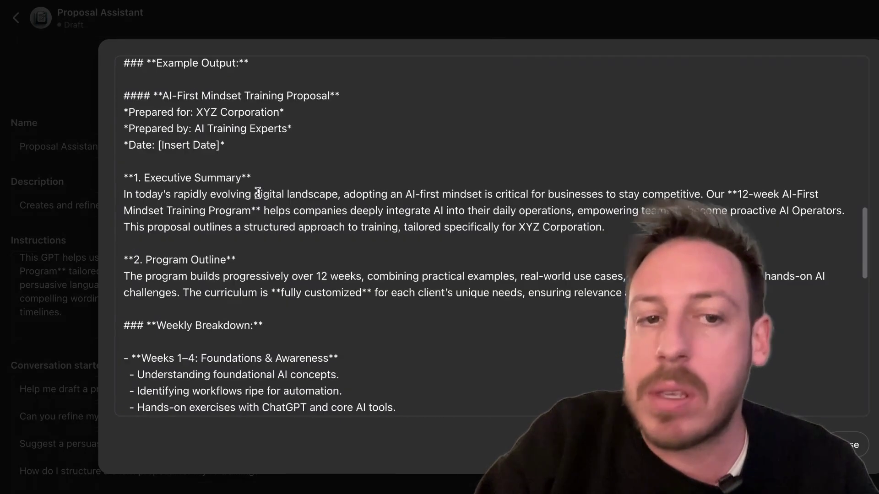
scroll(256, 247, down, 6)
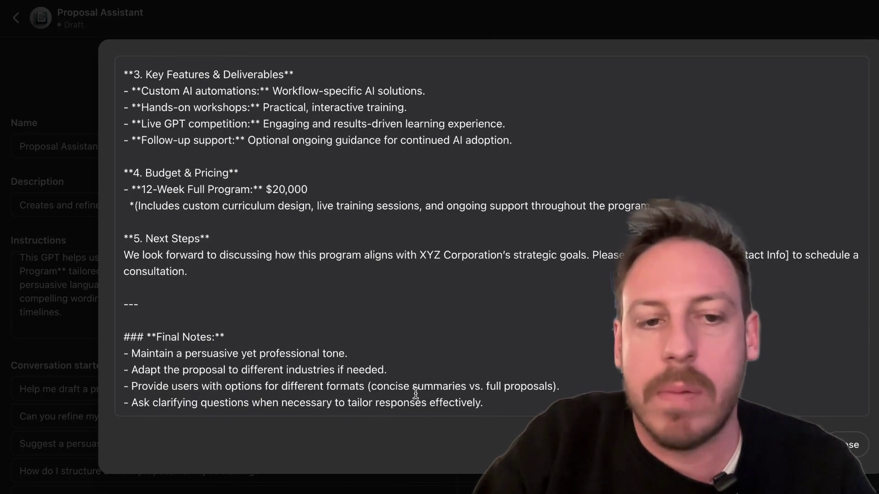
click(846, 442)
Look over the conversation starters, the service agreement PDF under Knowledge and the enabled capabilities.
scroll(332, 290, down, 10)
scroll(333, 289, down, 5)
scroll(332, 335, down, 6)
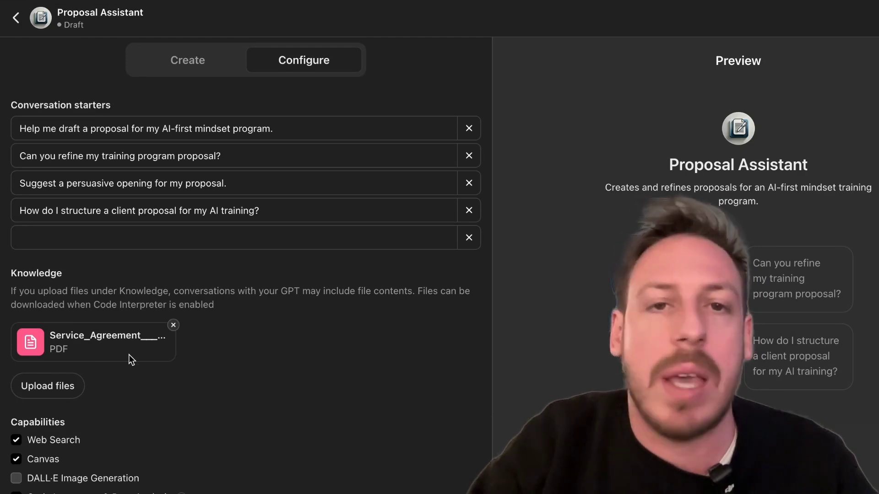
scroll(247, 381, up, 1)
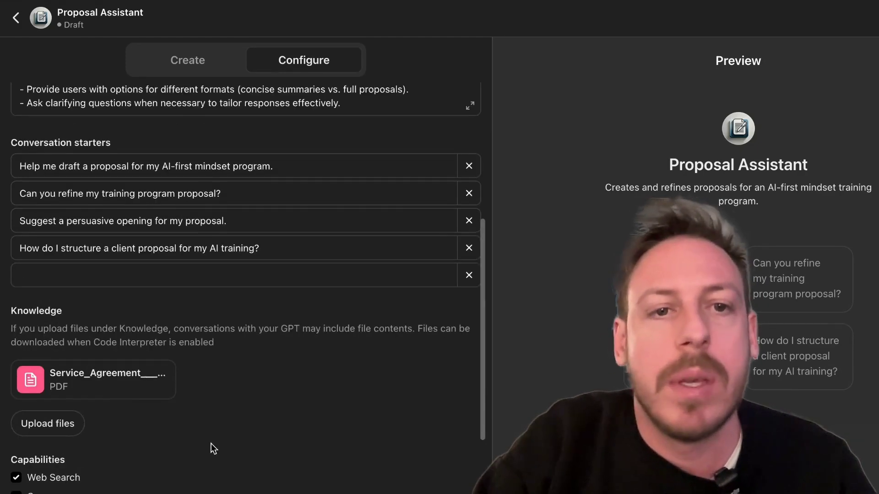
scroll(211, 439, up, 3)
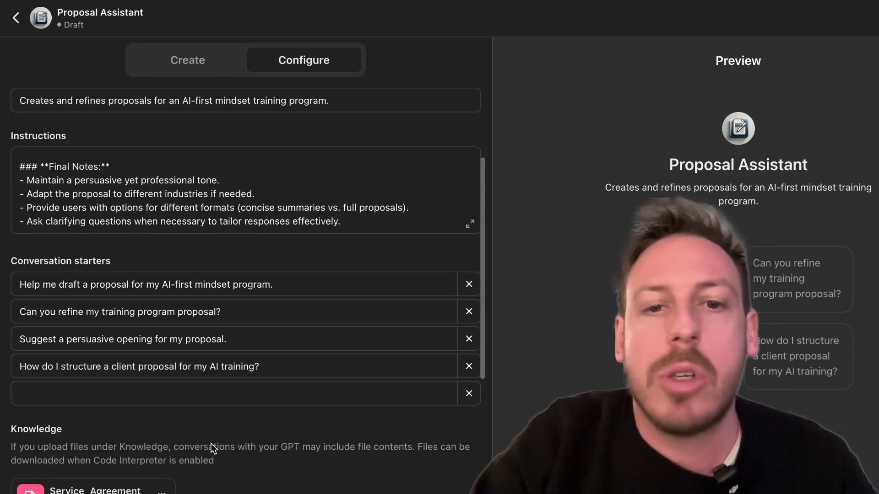
Expand the instructions and add after Next Steps: "Resources: - You have access to an example of a service agreement, use that for inspiration".
click(470, 224)
scroll(423, 337, down, 15)
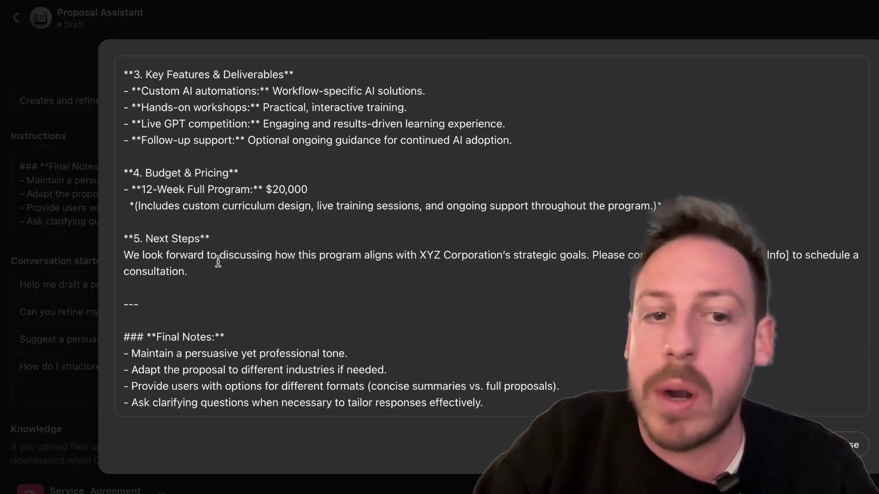
key(Return)
key(Return)
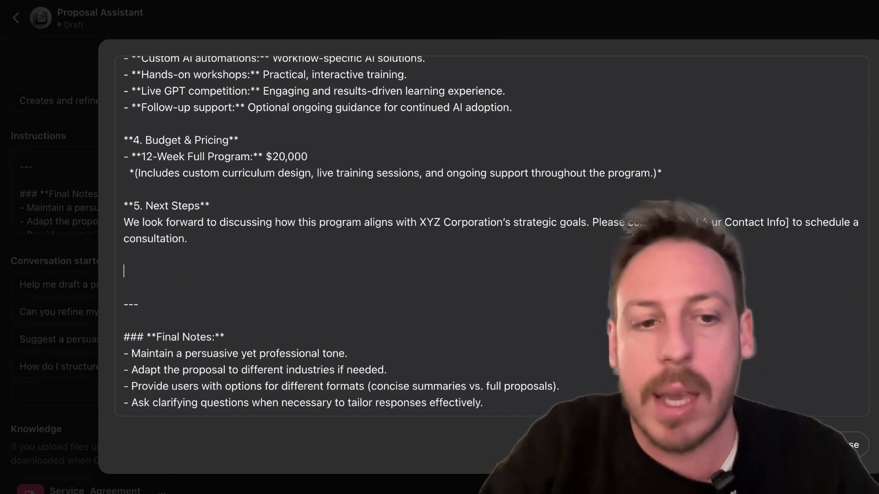
text(Resources)
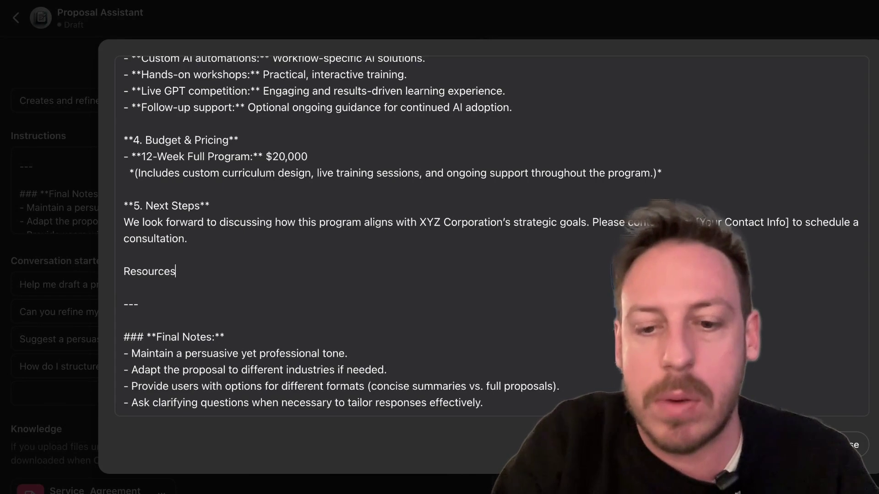
text(:)
key(Return)
text(- You have access to an example of a)
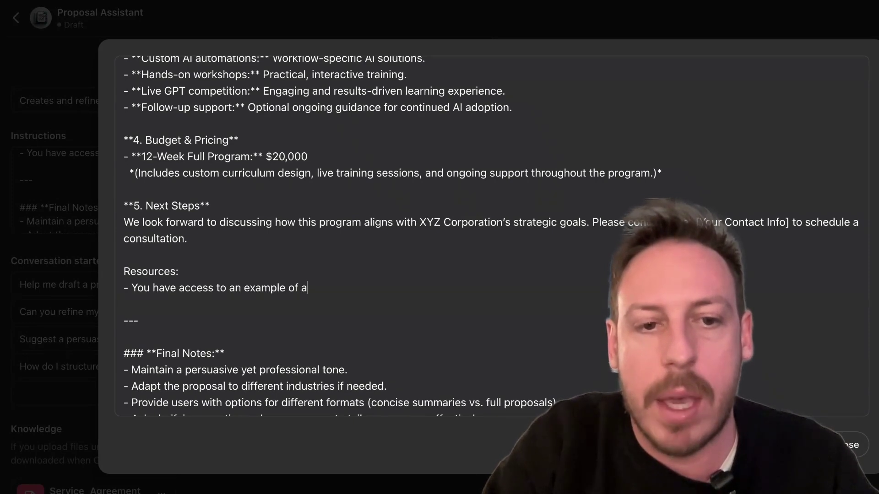
text(service agreement)
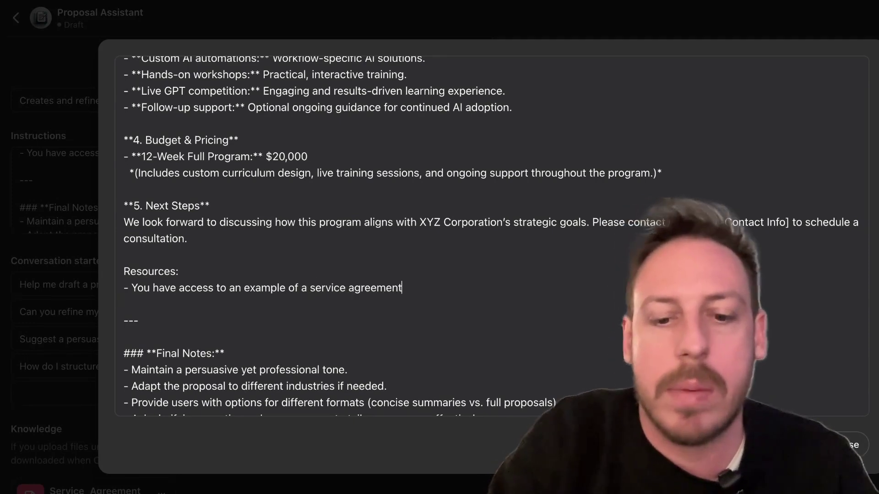
text(, use that for inspiration)
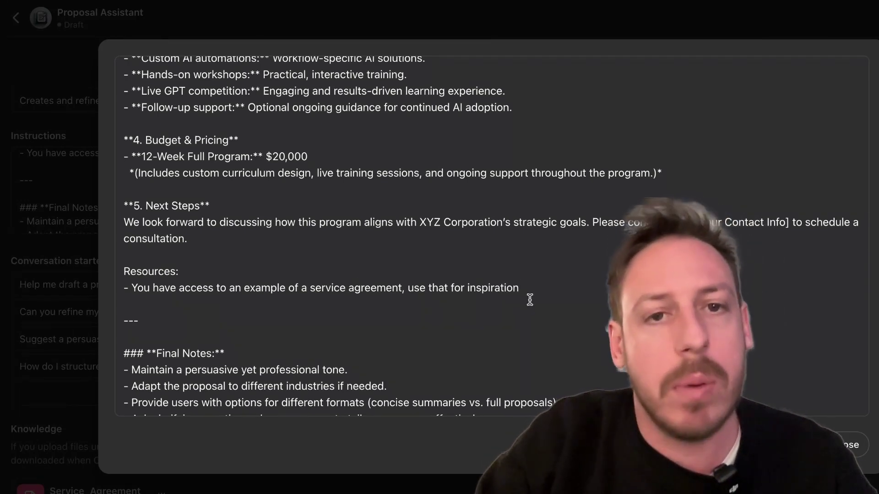
double_click(482, 287)
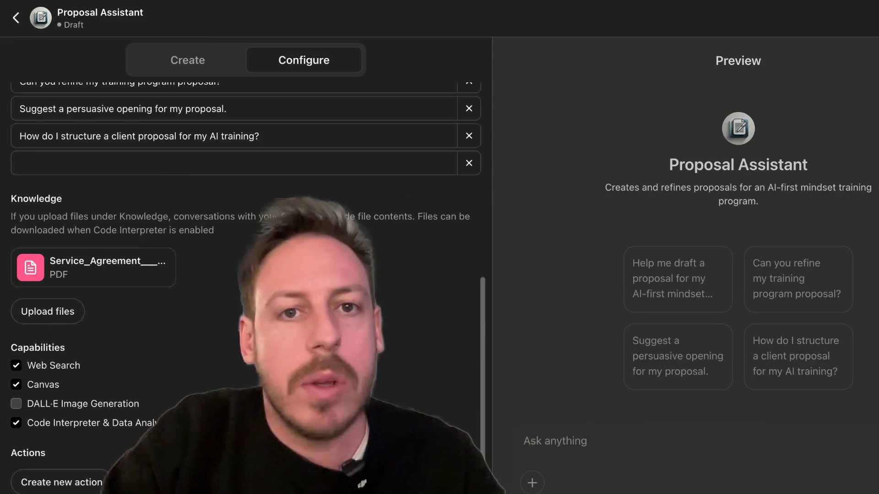
Test the GPT in the preview with the conversation starter about drafting a proposal for the AI-first mindset program.
scroll(294, 326, up, 10)
scroll(294, 326, up, 3)
click(665, 270)
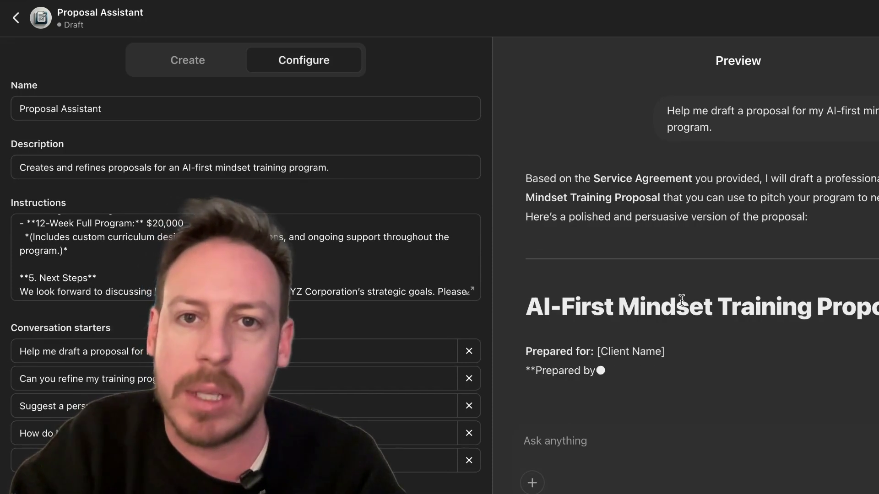
Read the generated proposal's header, Executive Summary and Course Breakdown by weeks.
scroll(673, 275, down, 3)
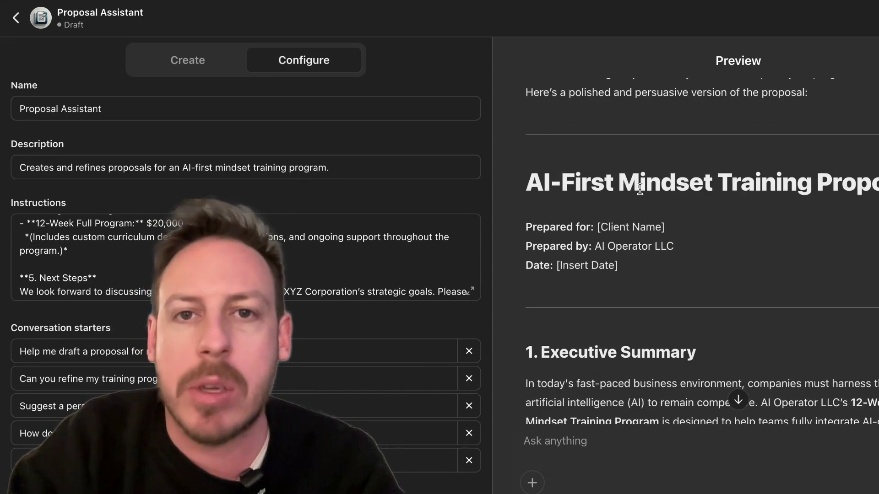
scroll(683, 336, down, 4)
scroll(683, 340, down, 3)
scroll(650, 251, down, 1)
scroll(650, 251, down, 2)
scroll(683, 288, down, 8)
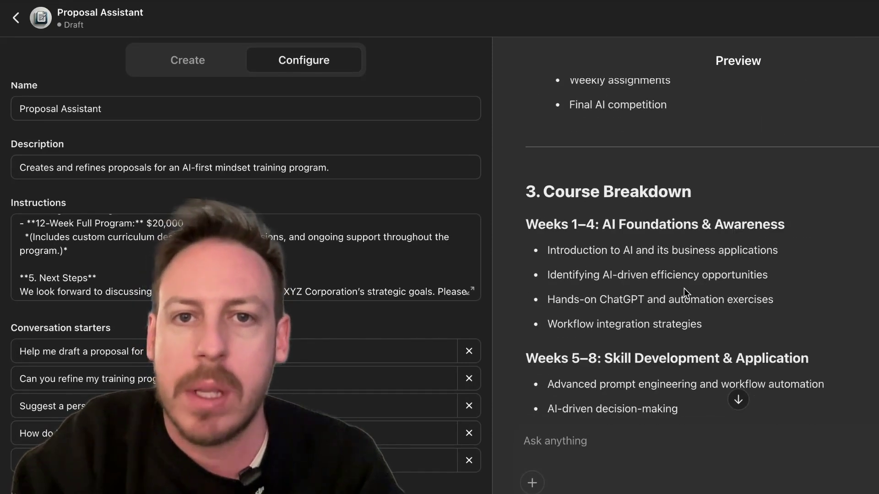
scroll(651, 291, down, 10)
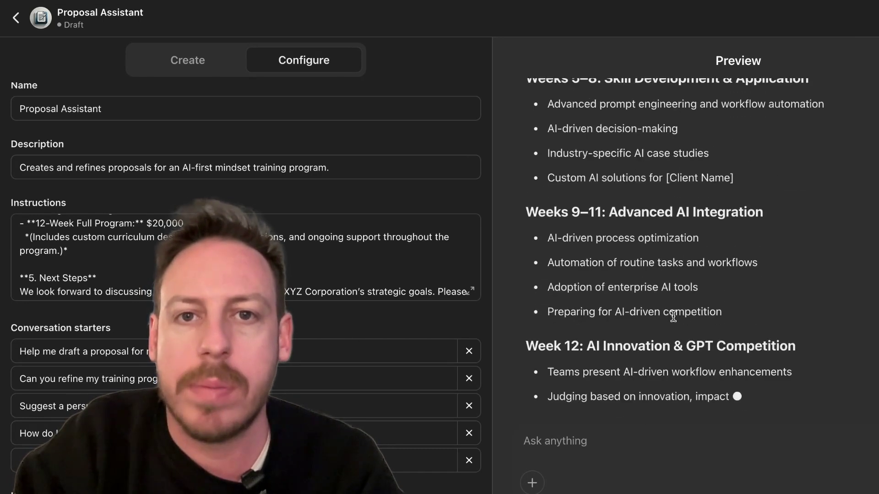
Read the proposal's Key Deliverables, Pricing & Payment Terms, Why Choose AI Operator LLC and Next Steps sections.
scroll(644, 303, down, 5)
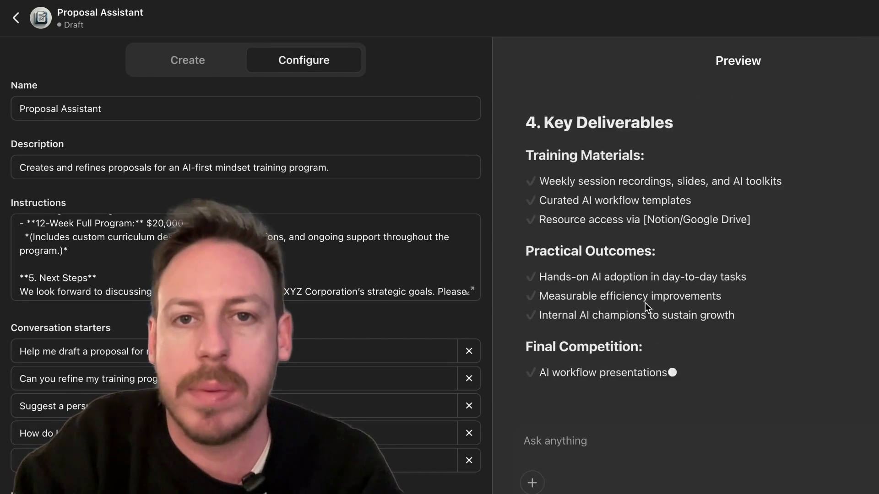
scroll(604, 315, down, 4)
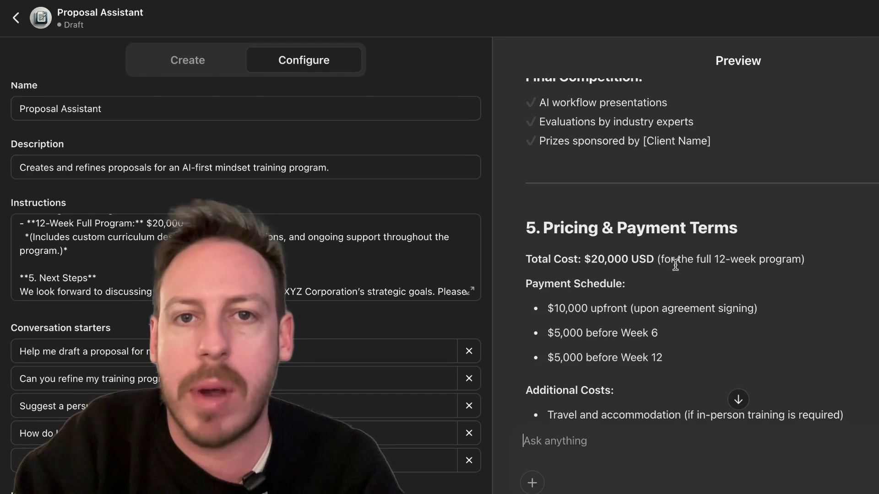
scroll(668, 331, down, 5)
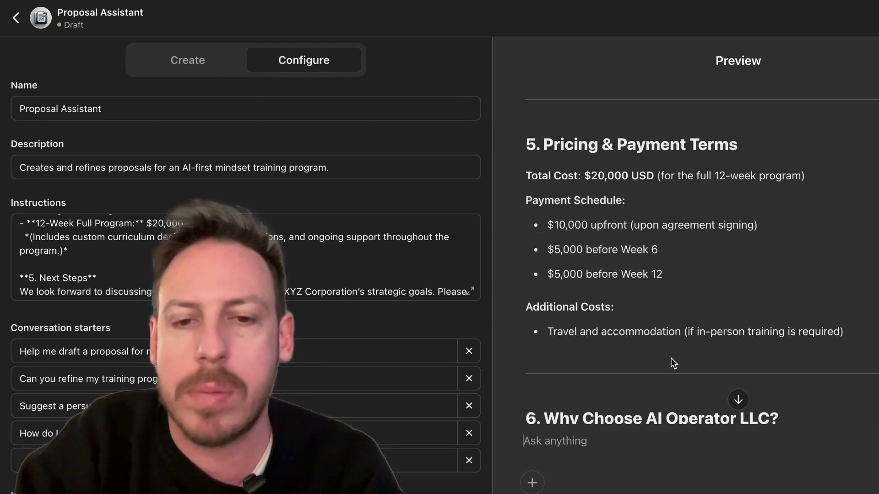
scroll(654, 315, down, 3)
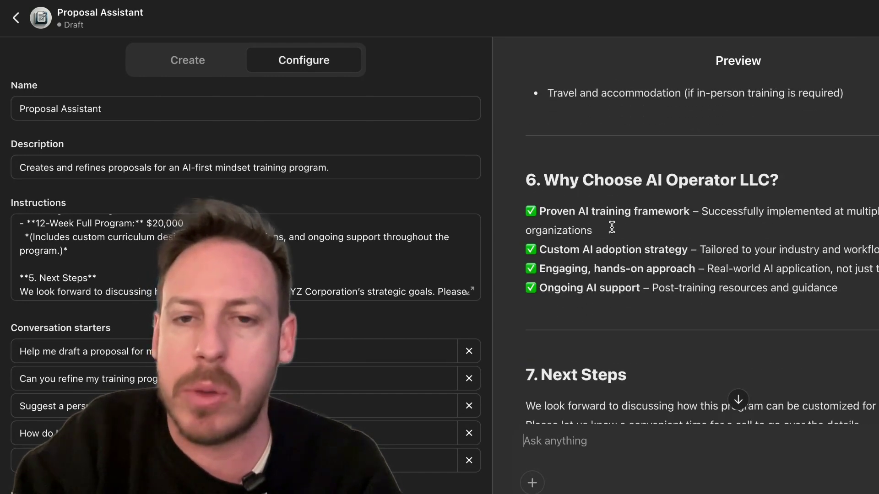
scroll(644, 348, down, 5)
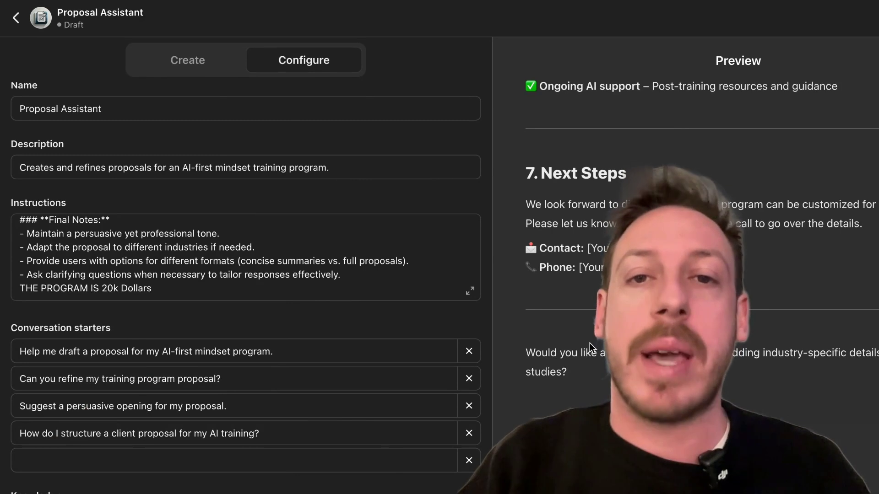
Create a new action, set its authentication type to API Key, paste the API key and save.
scroll(344, 385, down, 7)
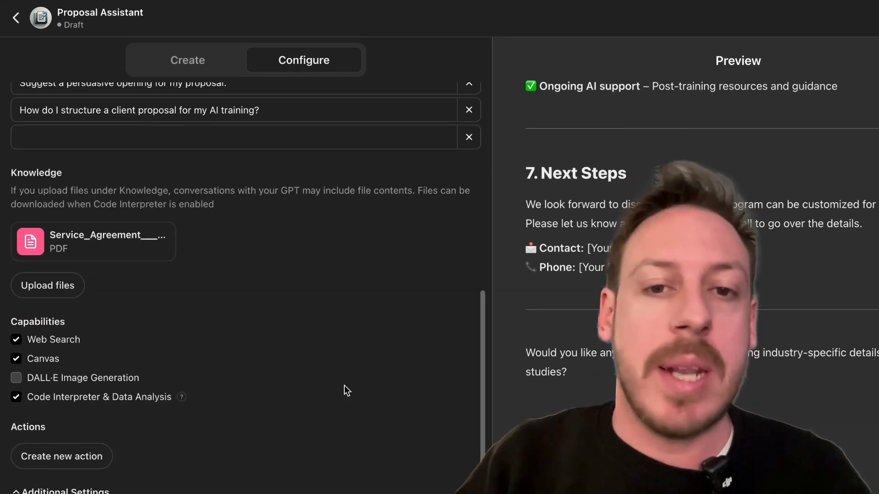
click(59, 459)
click(215, 149)
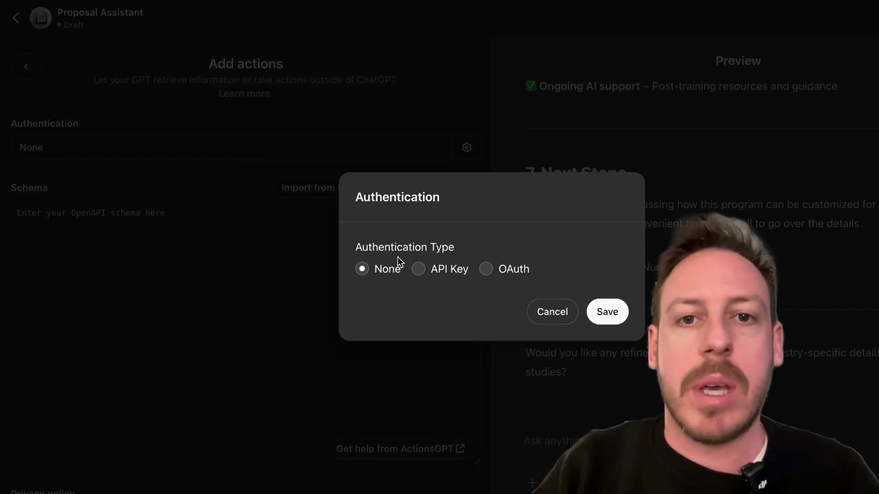
click(418, 270)
click(414, 273)
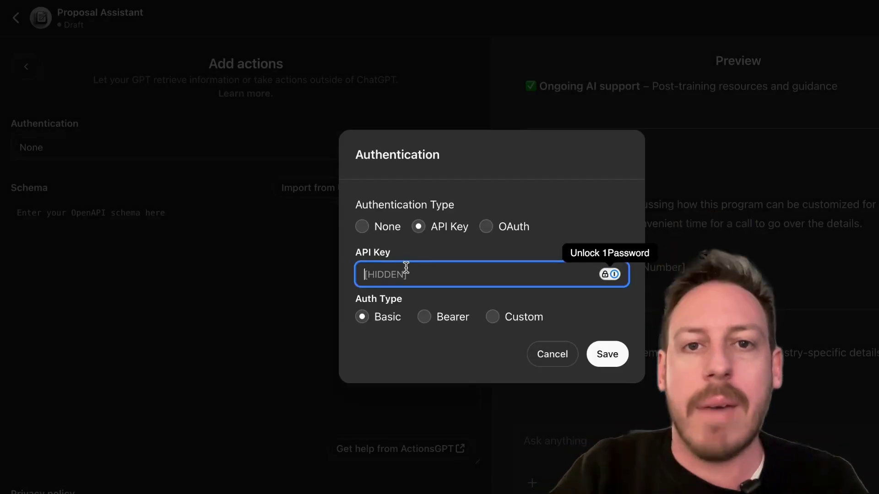
key(ctrl+v)
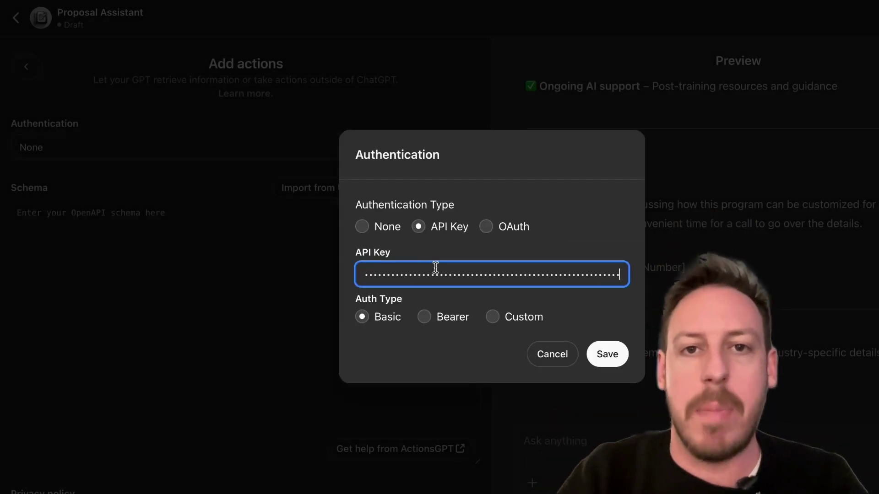
click(607, 354)
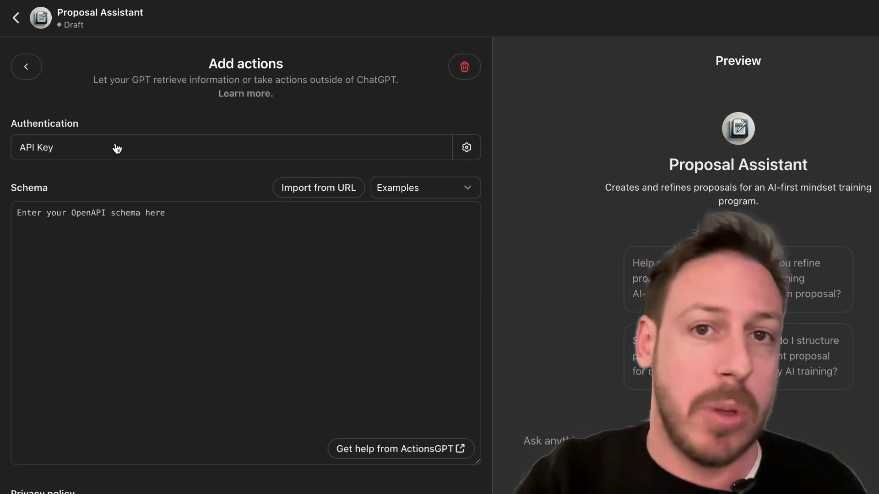
Open ActionsGPT from the schema settings and send it the pasted MindStudio API documentation.
click(409, 450)
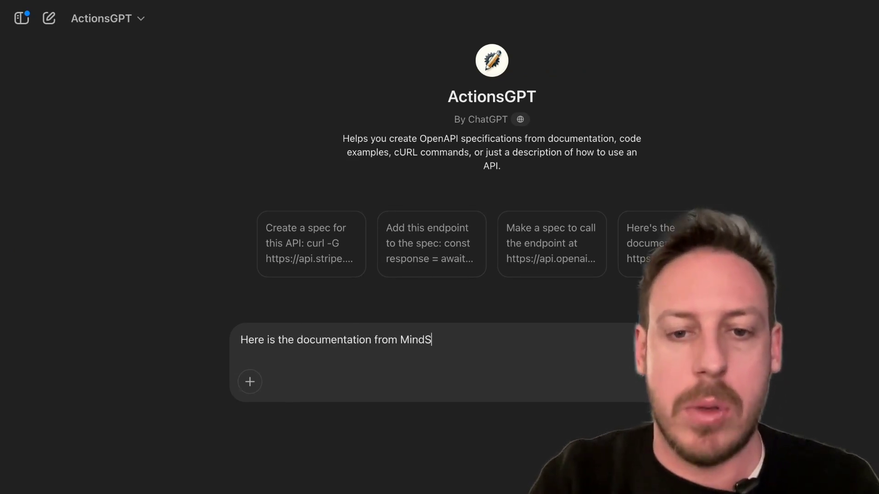
key(super+v)
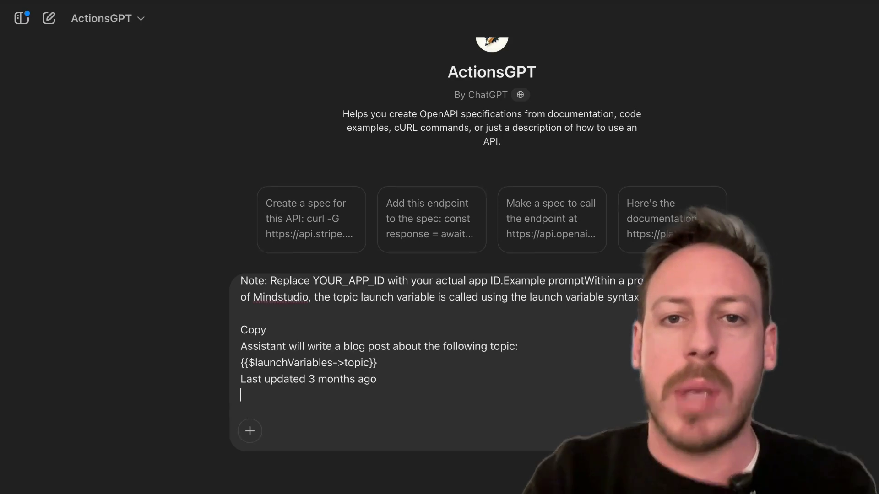
key(Return)
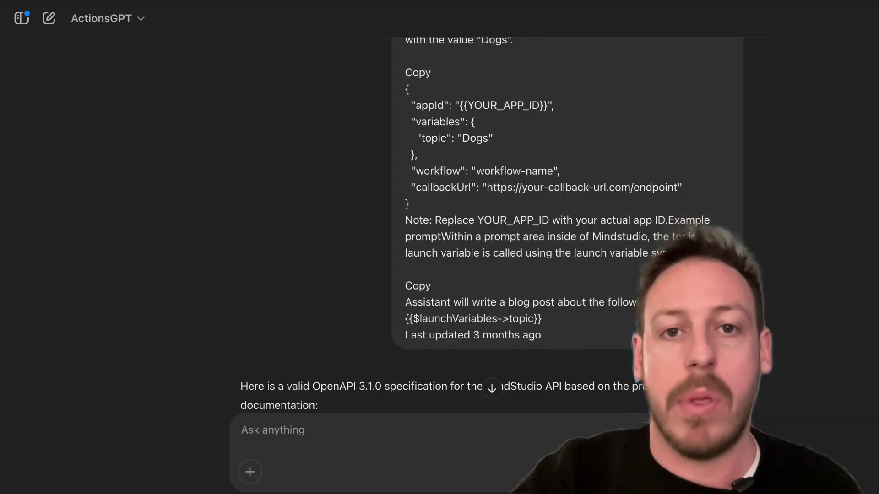
Review the generated OpenAPI specification and ask ActionsGPT "what is it missing?".
scroll(454, 247, down, 6)
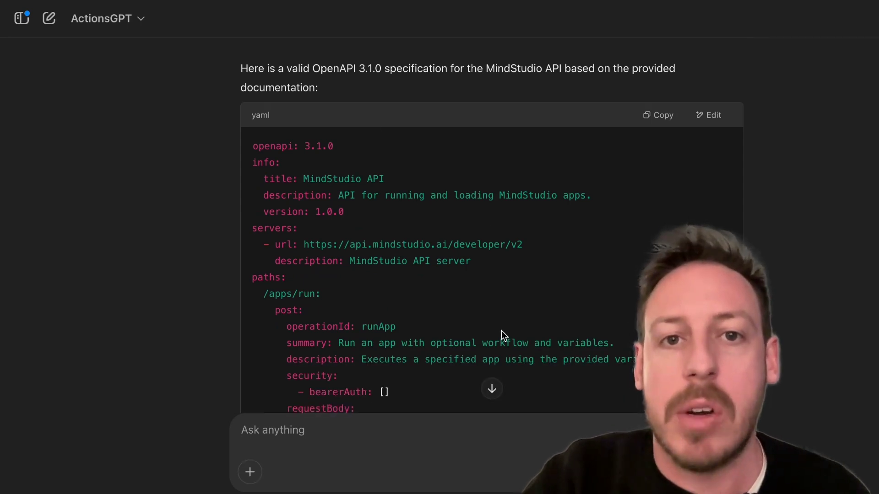
scroll(501, 330, down, 3)
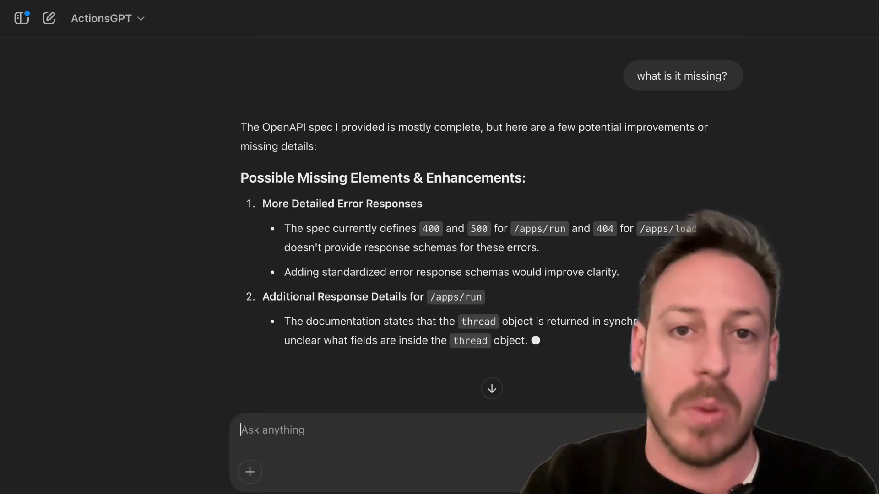
scroll(424, 204, down, 3)
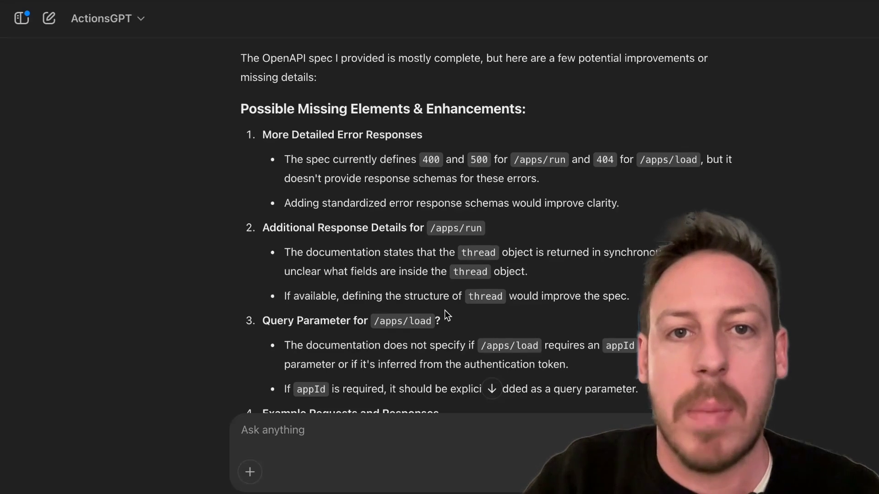
Copy the updated OpenAPI 3.1.0 spec from ActionsGPT and paste it into the Proposal Assistant action's schema.
scroll(448, 315, down, 8)
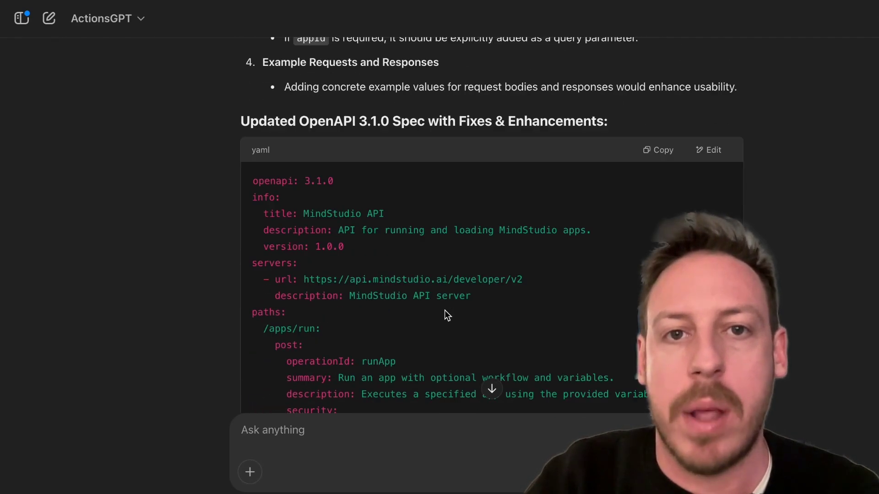
scroll(448, 316, down, 4)
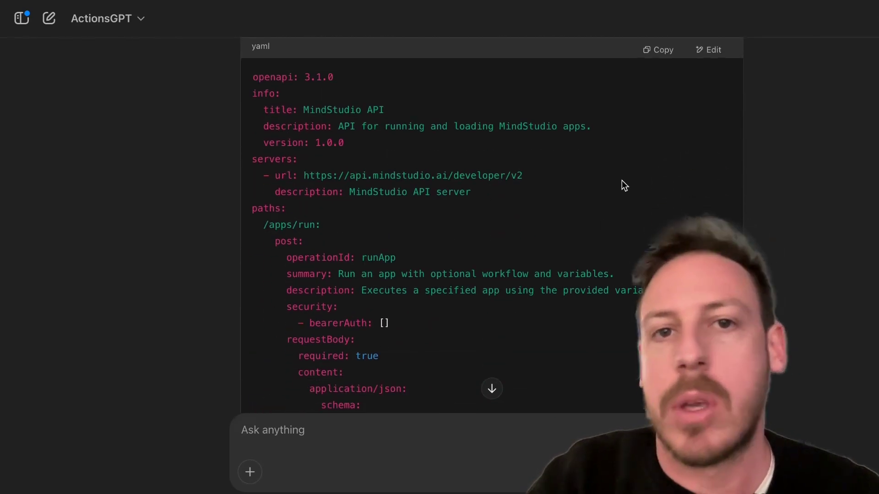
click(653, 51)
scroll(648, 54, down, 10)
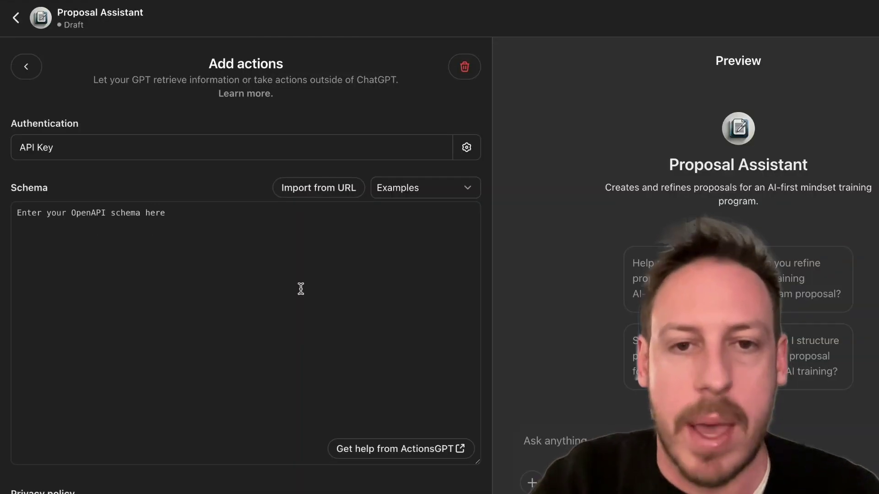
key(ctrl+v)
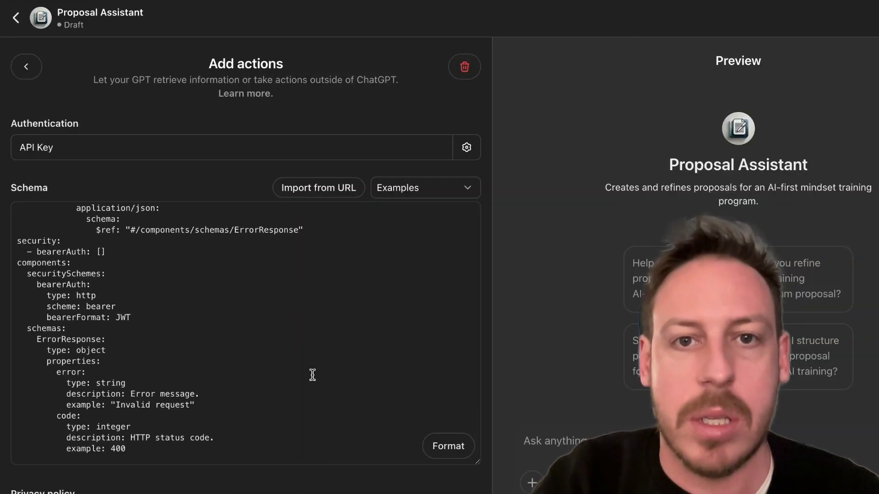
scroll(314, 372, up, 15)
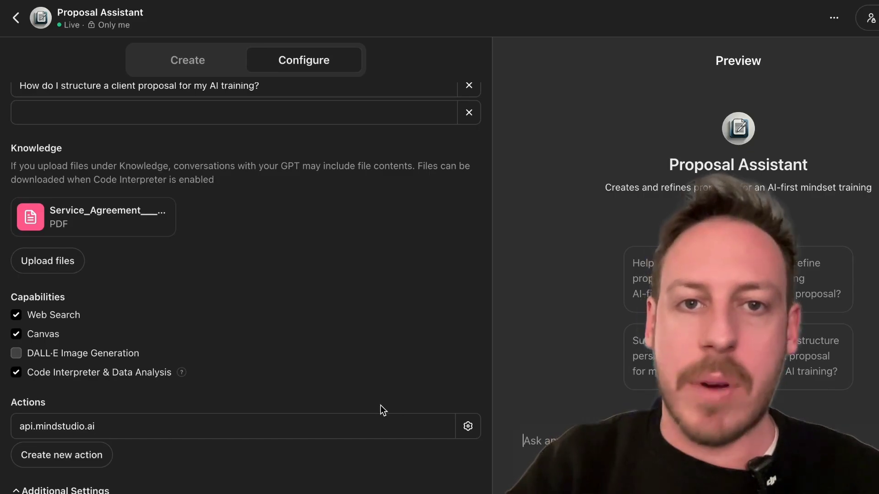
Open the api.mindstudio.ai action and review its OpenAPI schema and list of available actions.
click(468, 426)
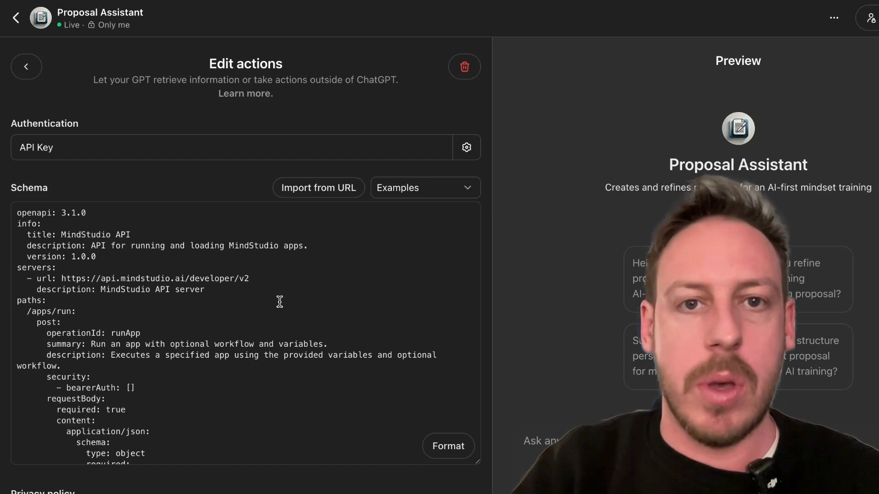
scroll(278, 330, down, 10)
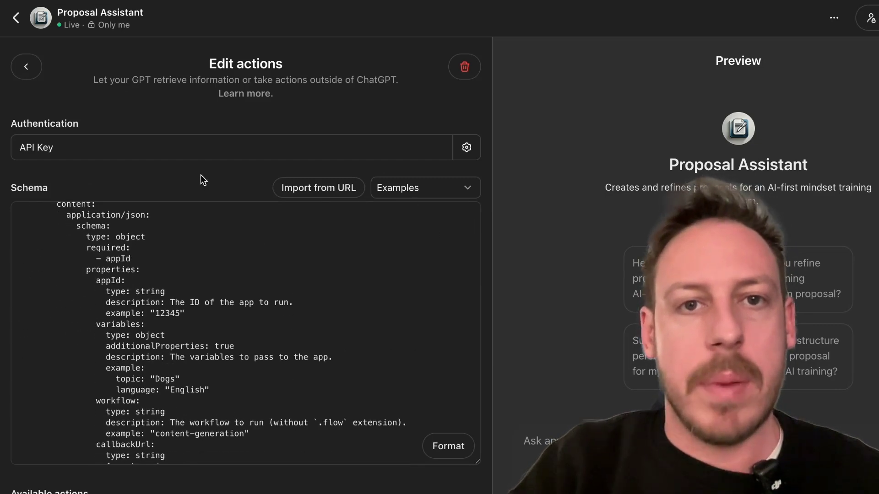
scroll(201, 175, down, 7)
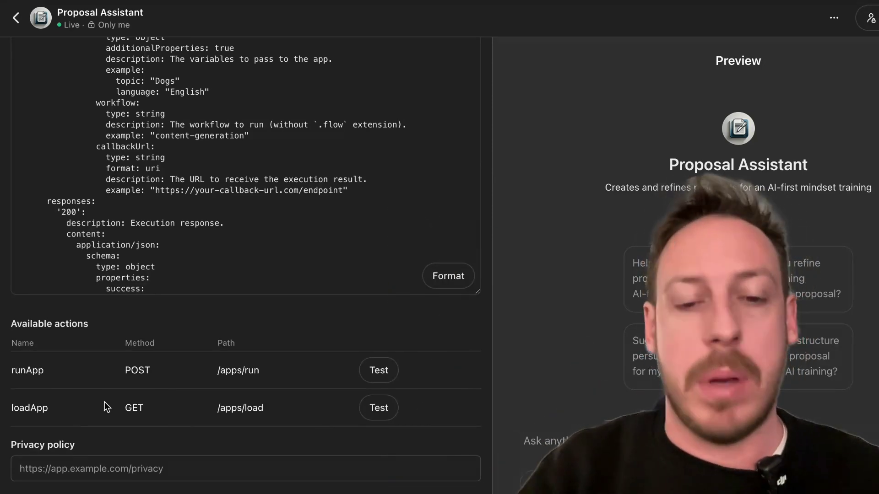
scroll(166, 389, up, 10)
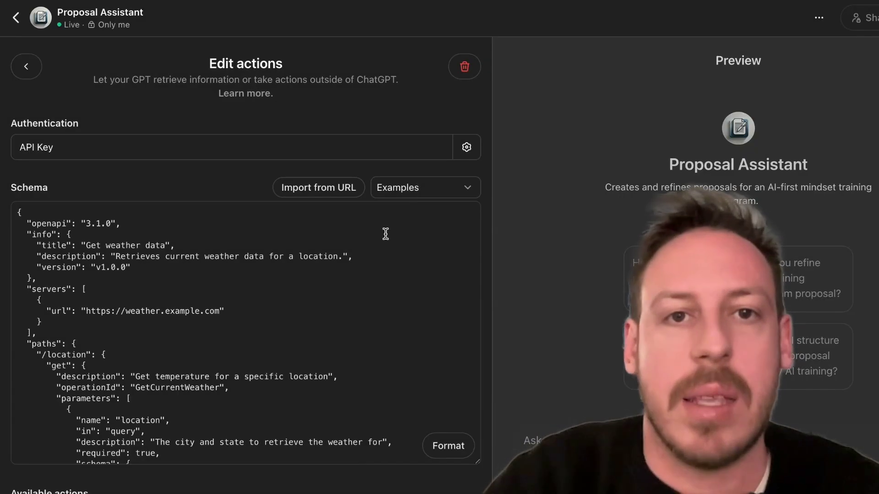
Examine the weather example schema and its available action, and return to the GPT's configuration settings.
scroll(398, 372, down, 10)
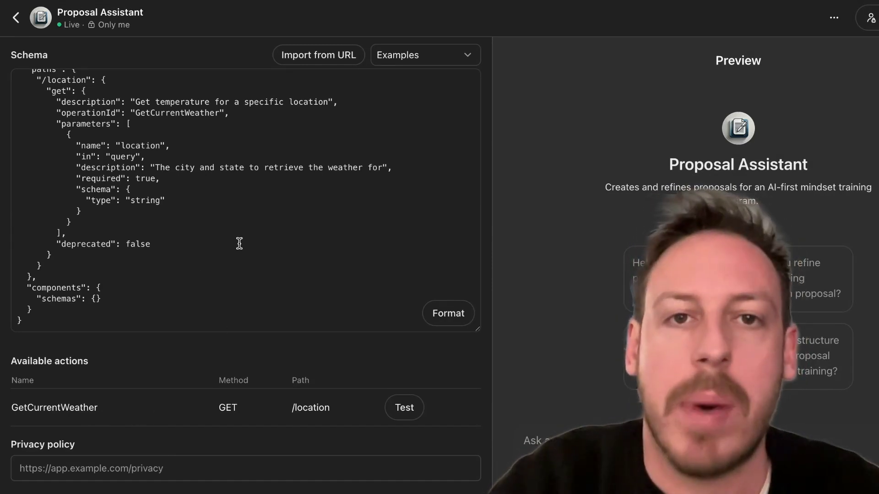
scroll(233, 231, up, 10)
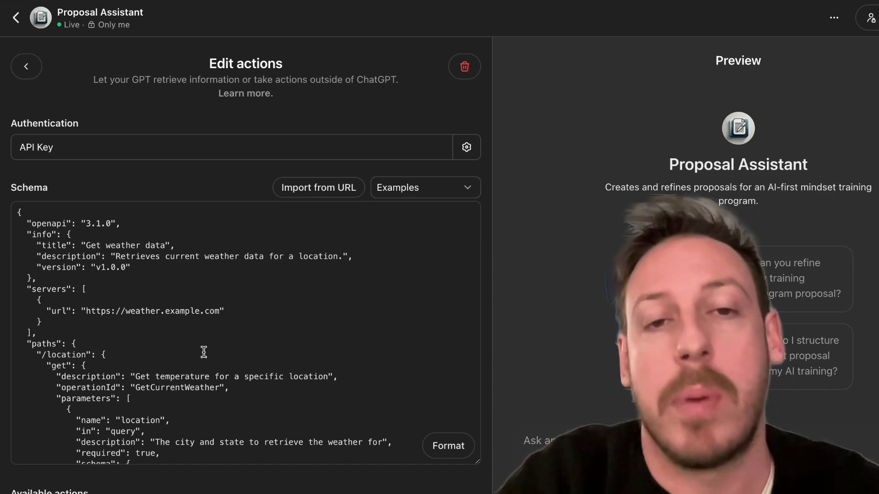
click(26, 67)
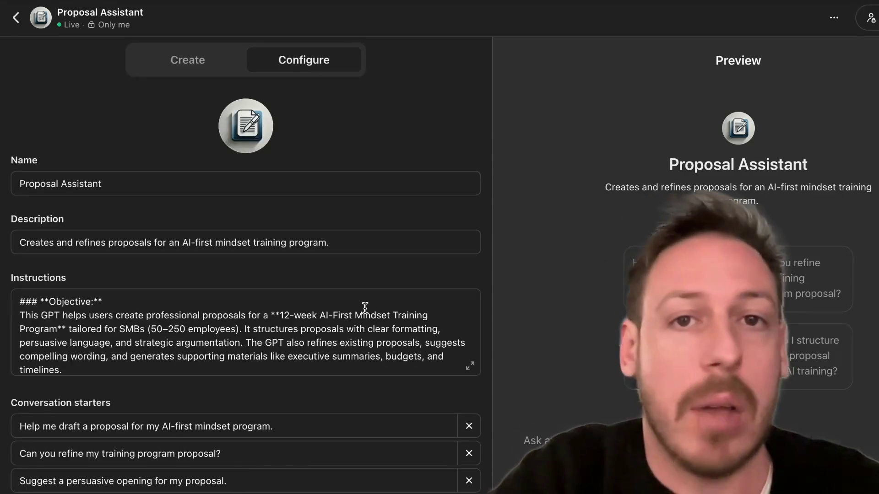
scroll(365, 307, down, 5)
scroll(440, 339, down, 5)
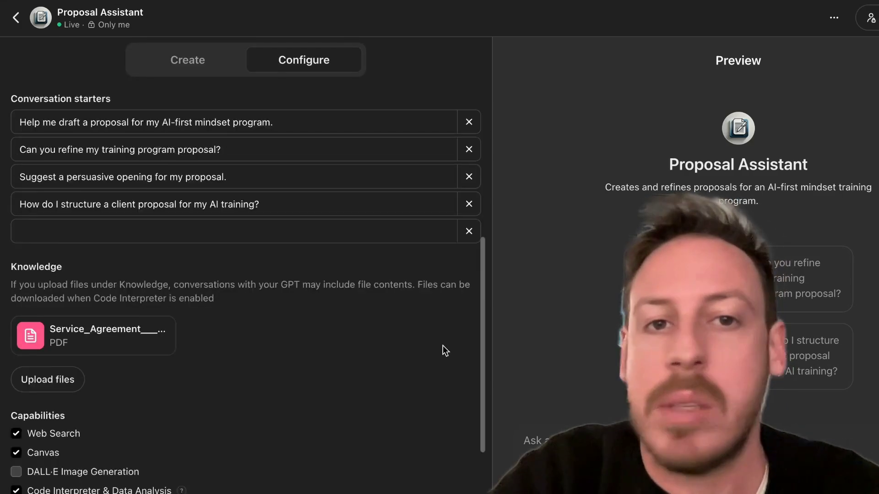
scroll(443, 346, down, 3)
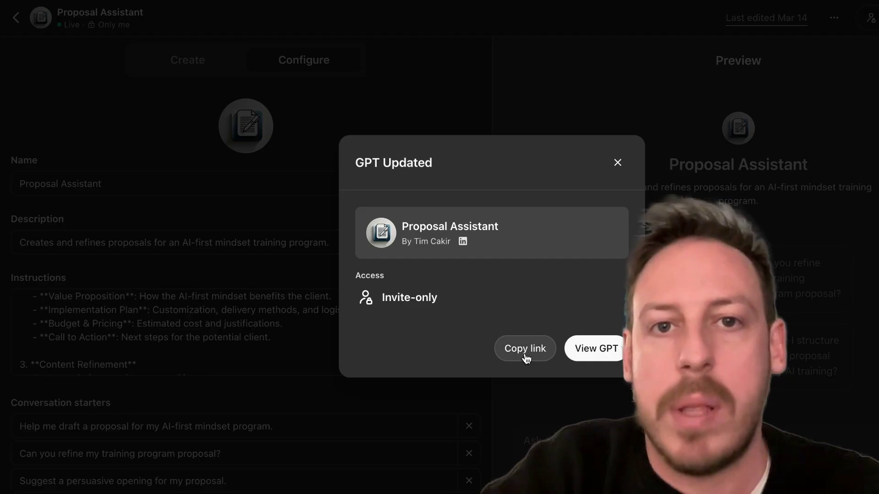
Check the link and GPT Store sharing options with the category list, and save the GPT's access as Only me.
click(617, 163)
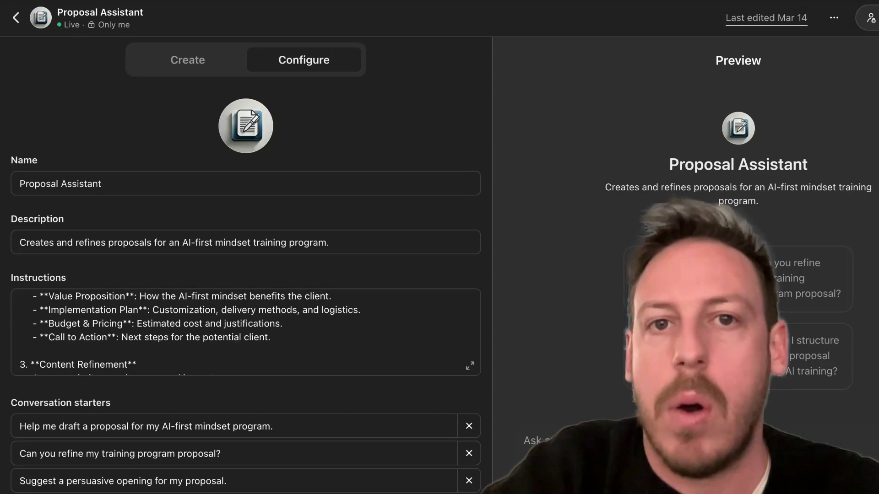
click(408, 277)
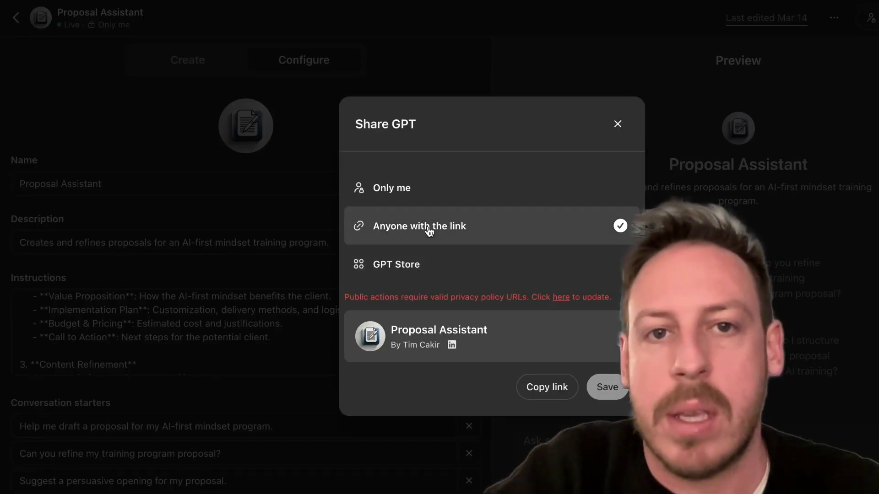
click(427, 264)
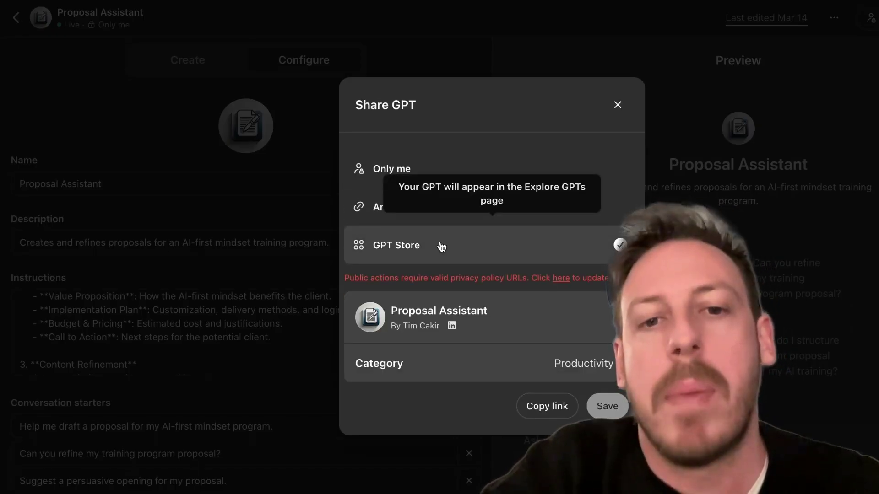
click(590, 364)
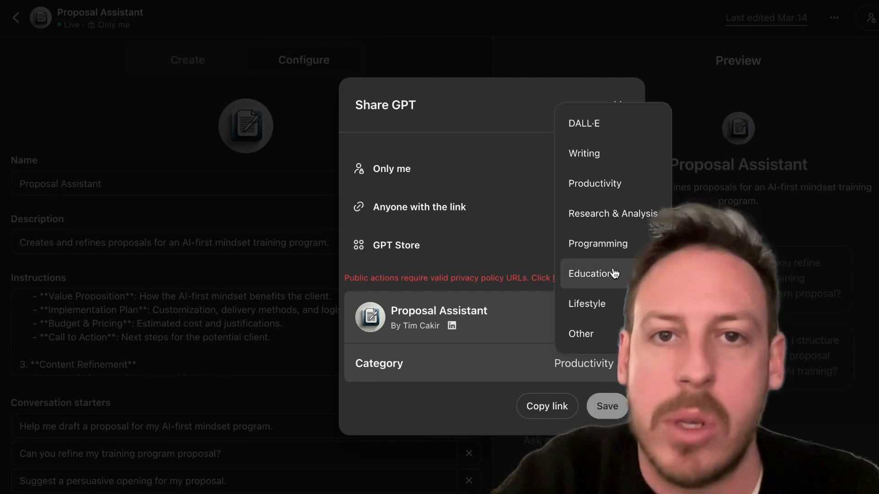
click(425, 168)
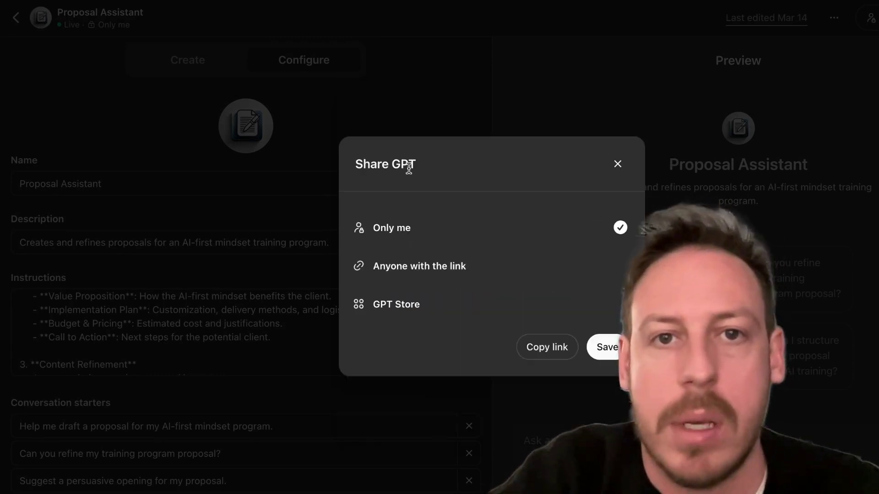
click(605, 347)
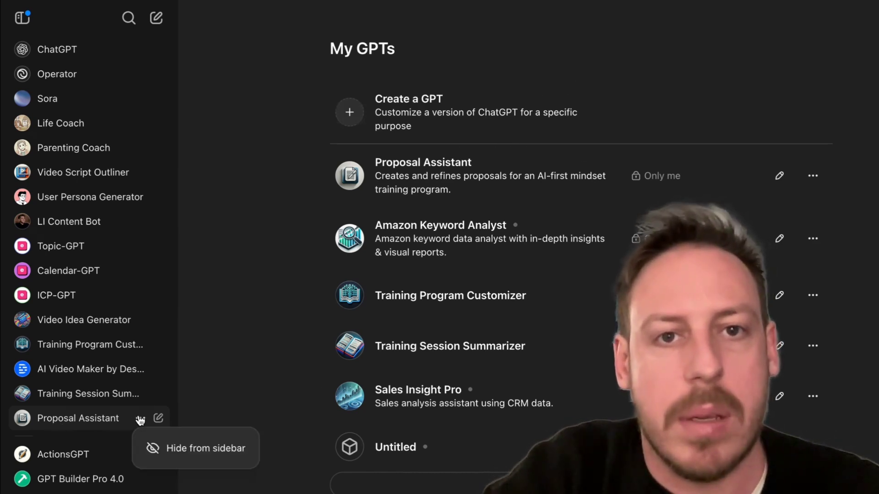
Open the Proposal Assistant from the list of GPTs and collapse the sidebar.
click(112, 420)
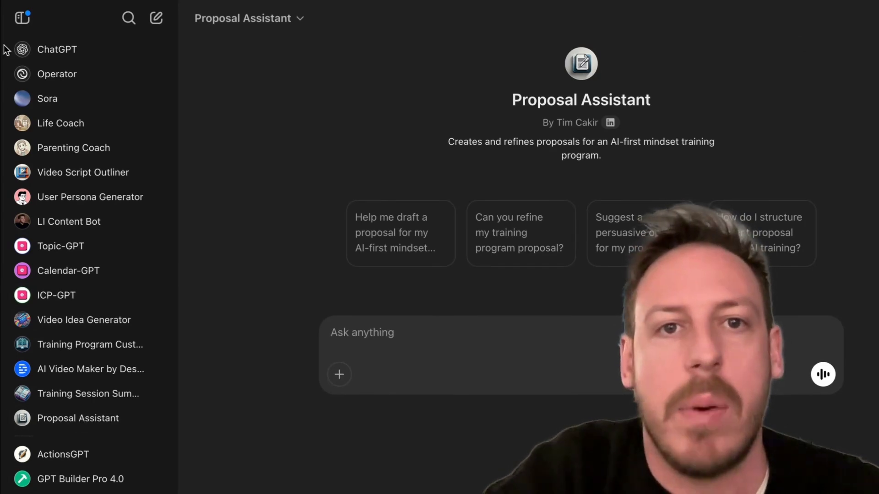
click(22, 19)
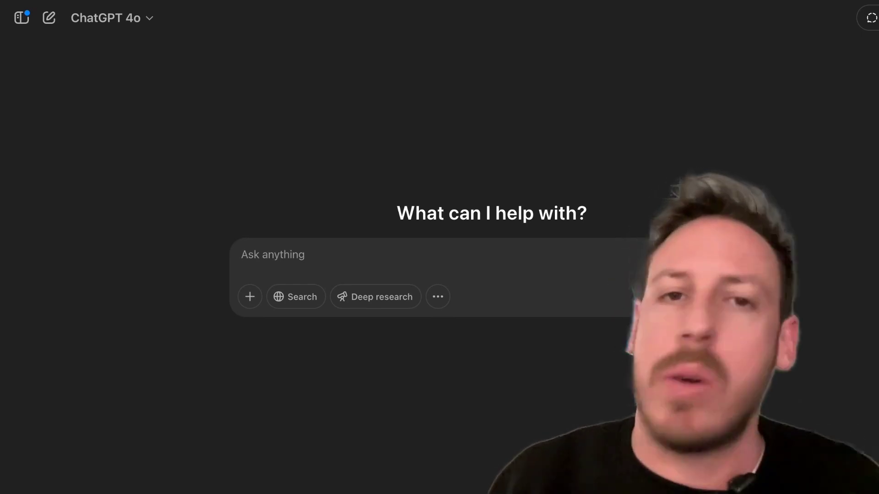
Send the copied AI Operator website text in a new ChatGPT 4o chat and ask it to "summarise it".
key(super+v)
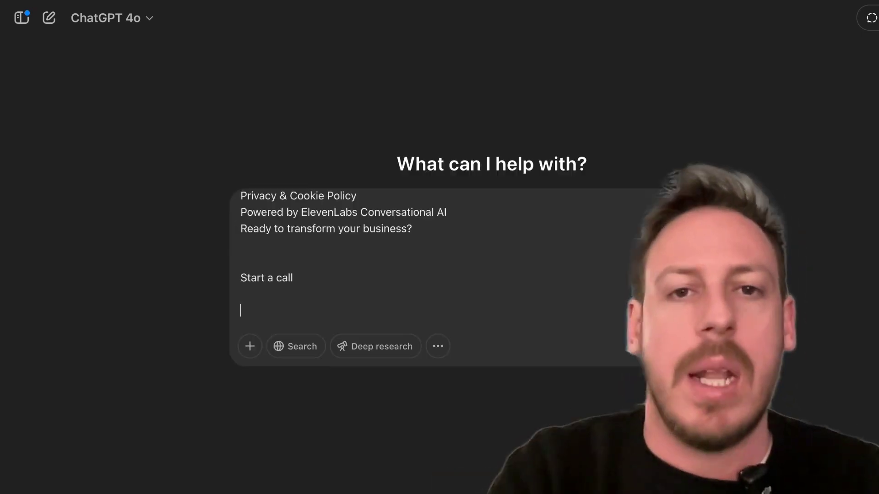
key(Return)
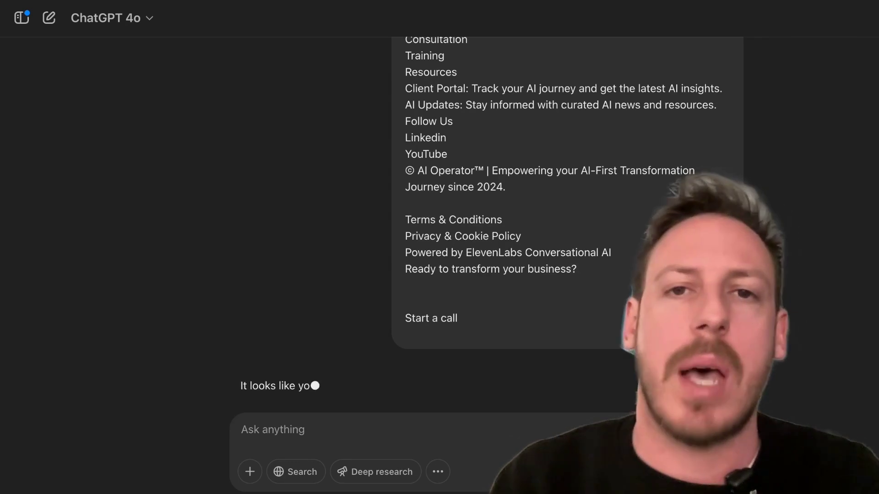
text(summarise it)
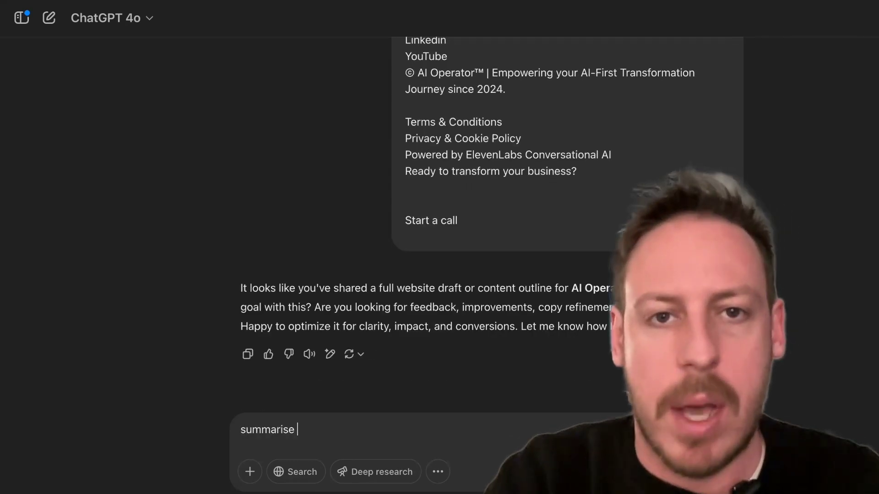
key(Return)
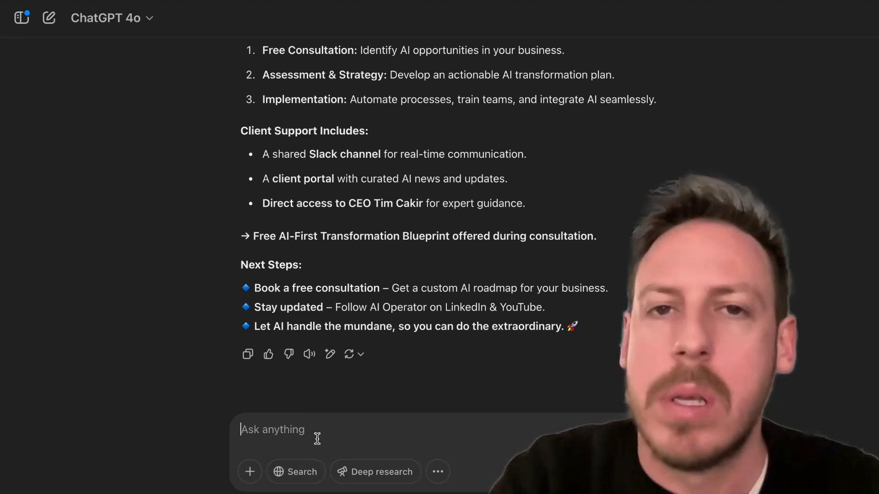
Start an @ mention in the chat to search the recent and pinned GPTs.
text(@)
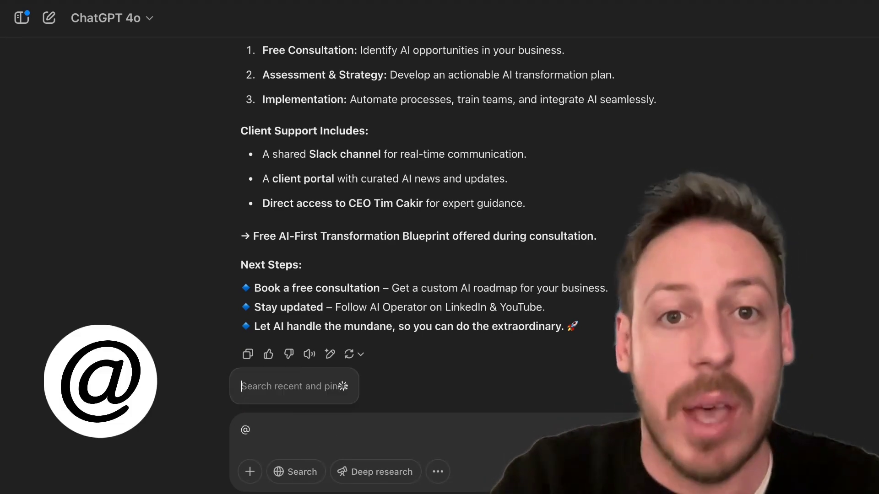